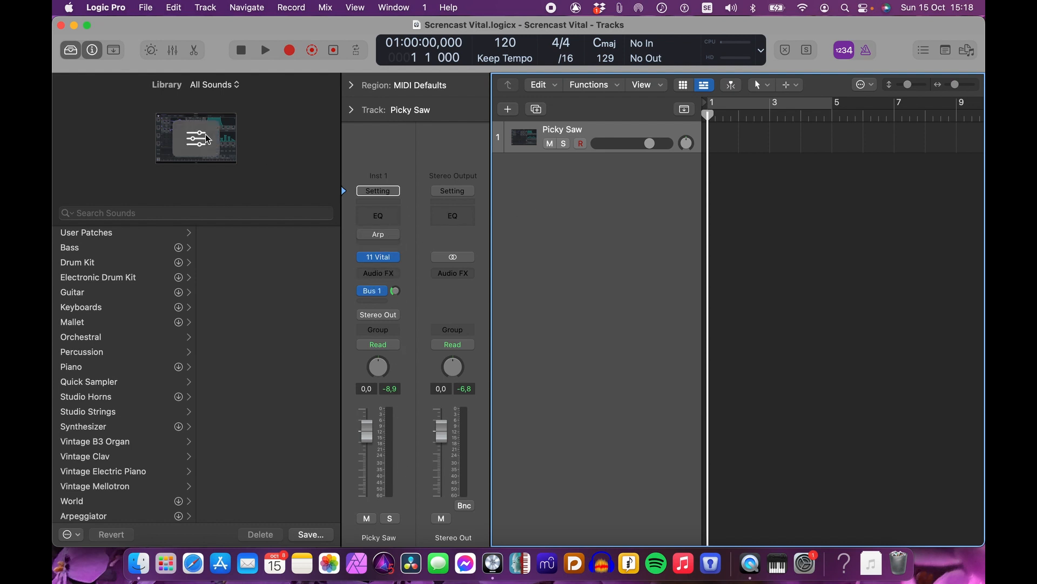
Step: Open and close the Vital instrument window on the Picky Saw track
left_click_drag(240, 224, 241, 292)
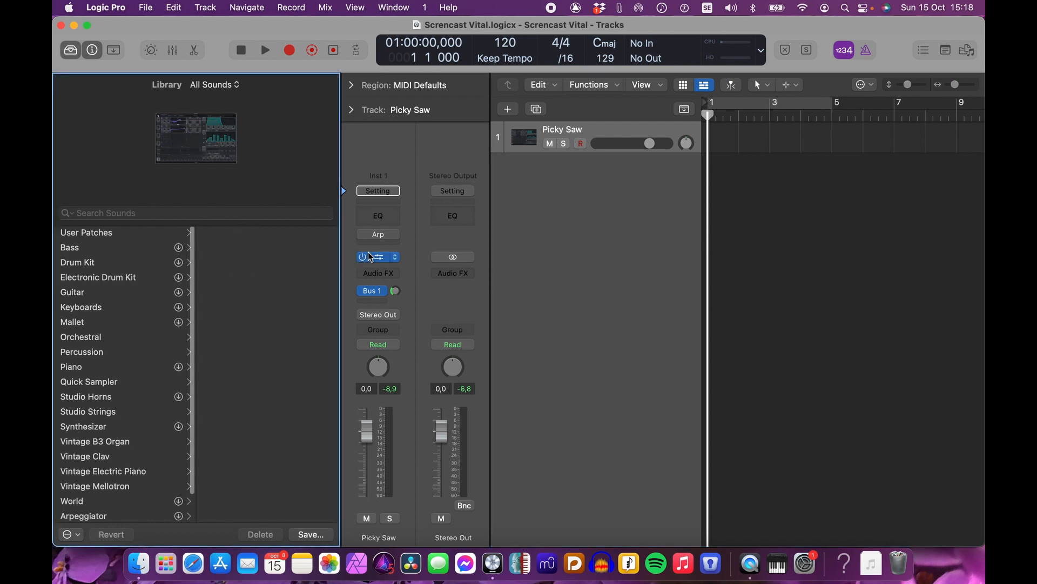
left_click(381, 257)
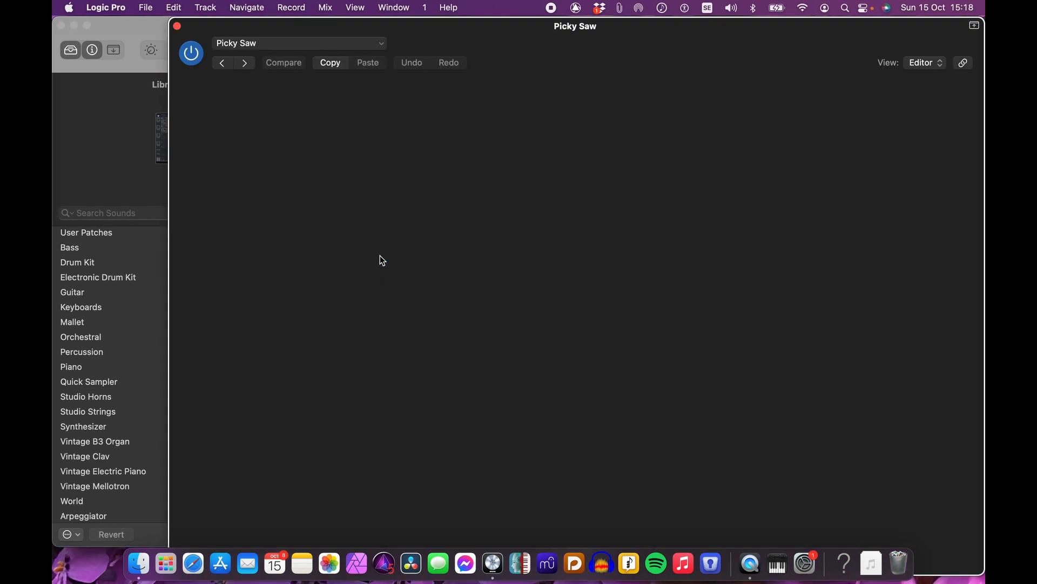
left_click(177, 25)
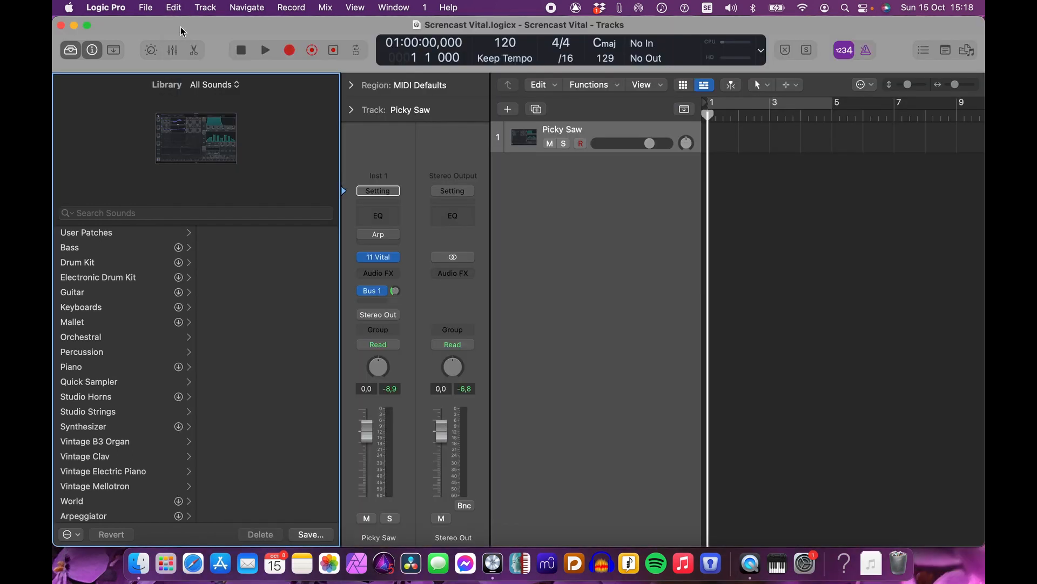
left_click(524, 136)
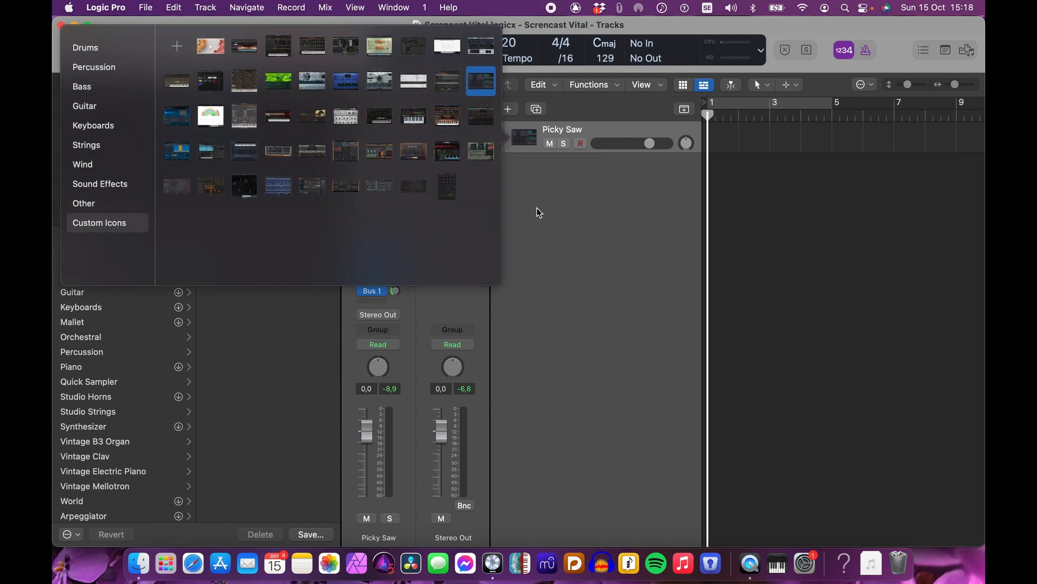
left_click(584, 249)
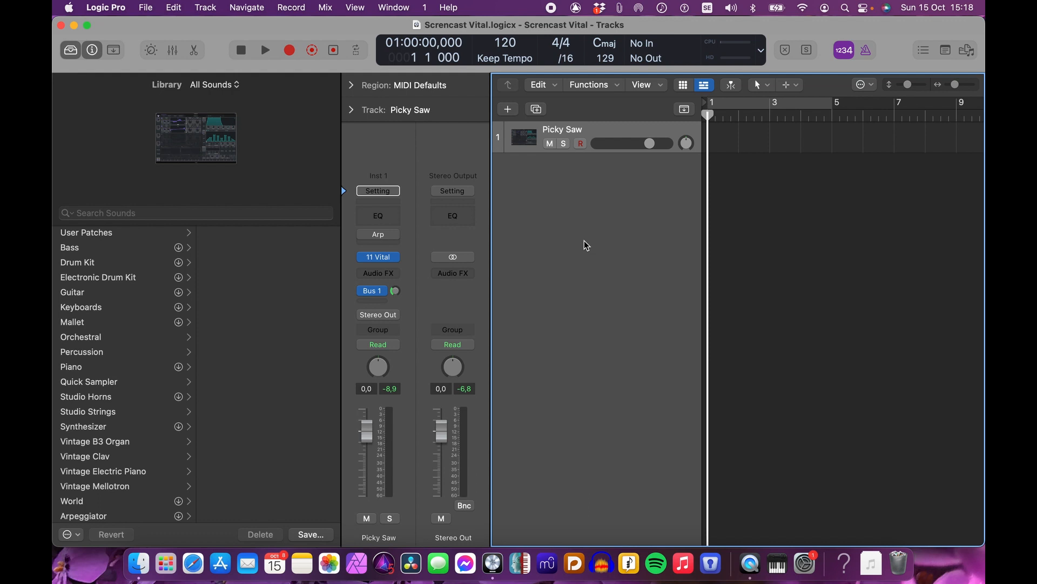
Step: Reopen the Vital instrument and lower its master volume slightly
left_click(378, 257)
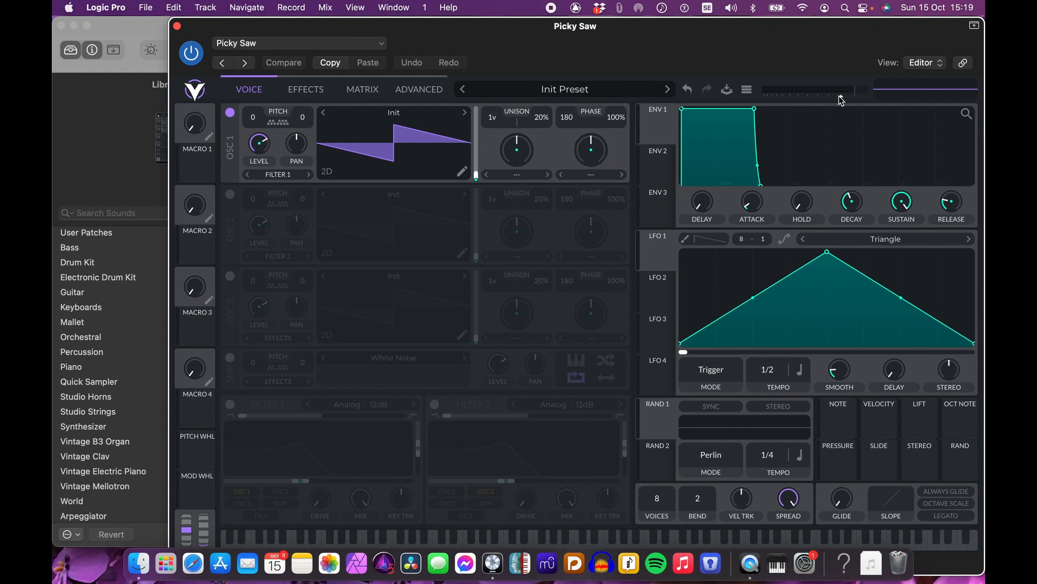
left_click_drag(841, 97, 826, 100)
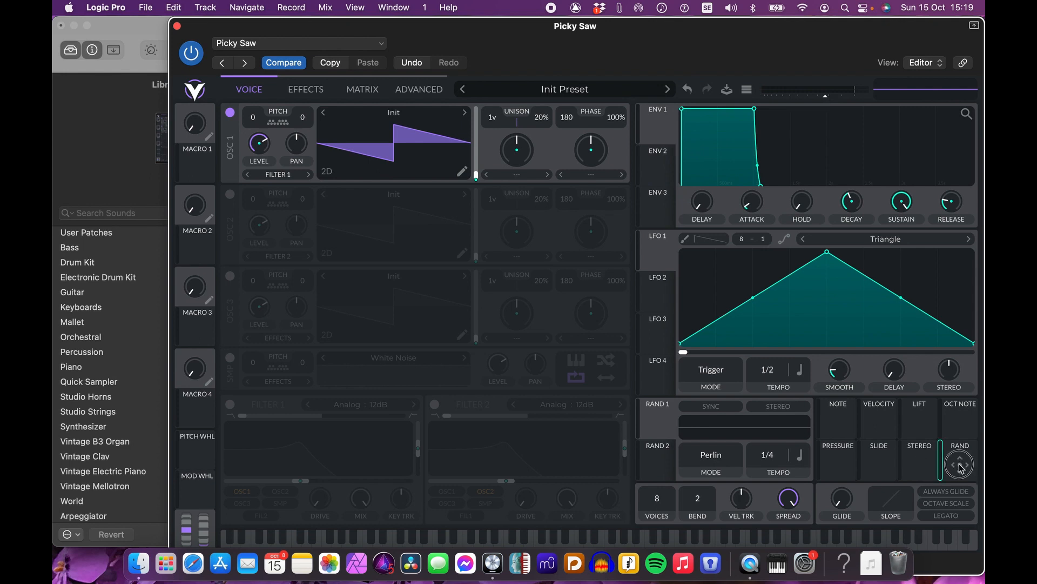
Step: Try to modulate oscillator 1's tune from the RAND source with an amount of 0.120
left_click_drag(960, 464, 303, 115)
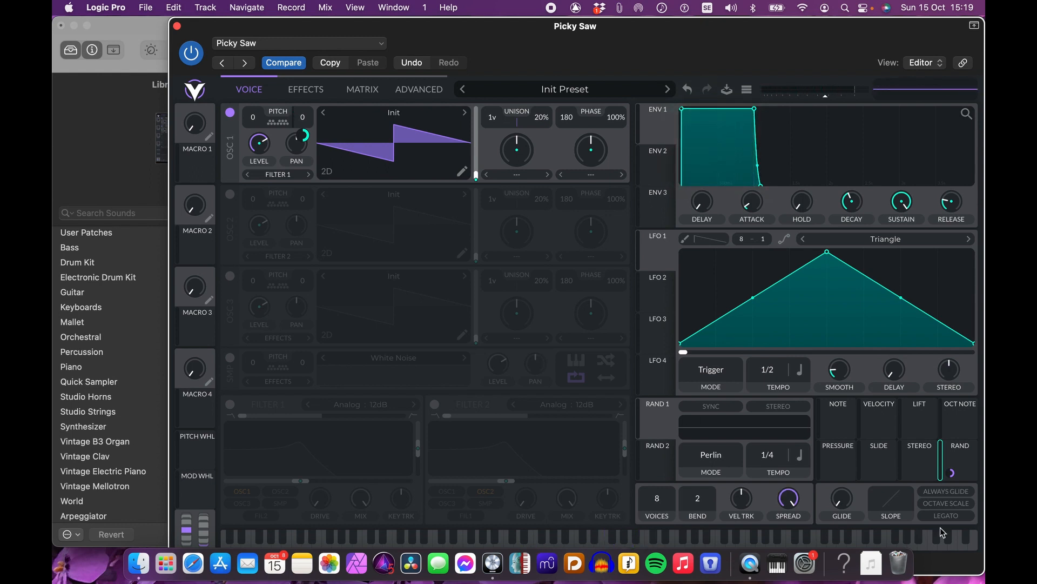
right_click(953, 476)
left_click(879, 461)
type("0.120")
mouse_move(850, 420)
key("Return")
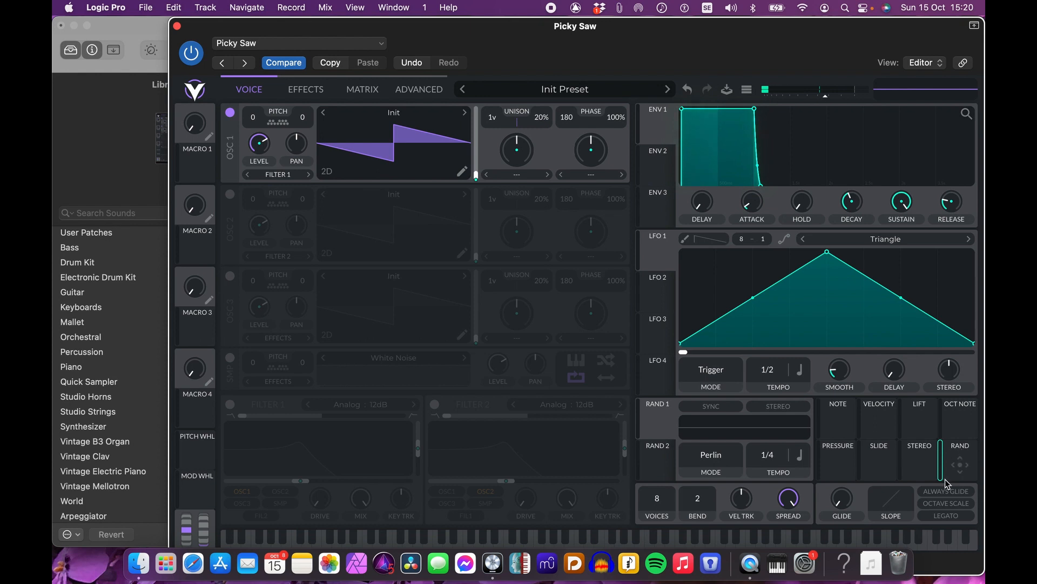
Step: Assign the RAND source to oscillator 1's tune and set the modulation amount to 0.12
left_click_drag(964, 467, 296, 142)
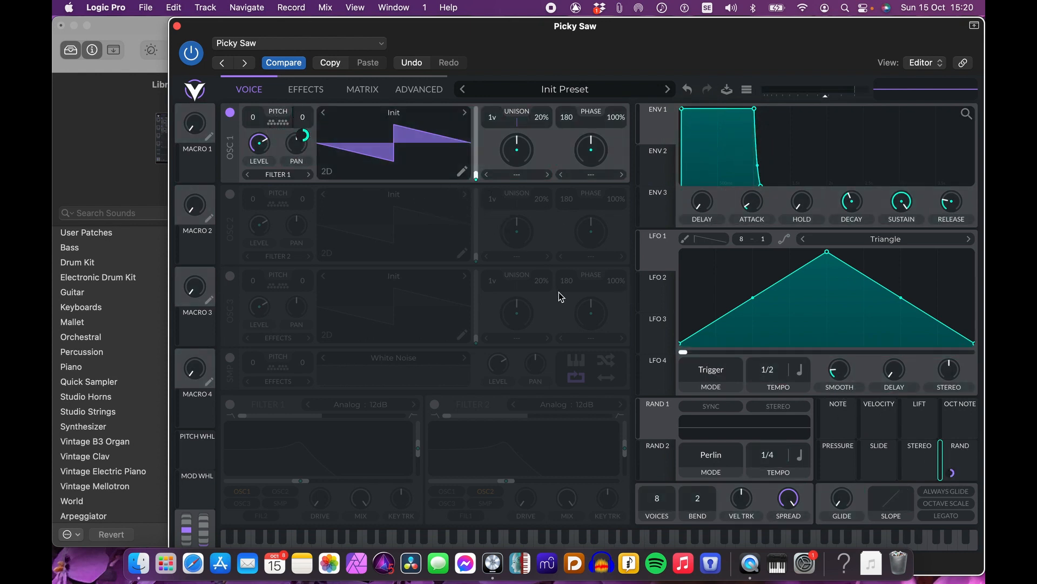
right_click(953, 475)
left_click(901, 465)
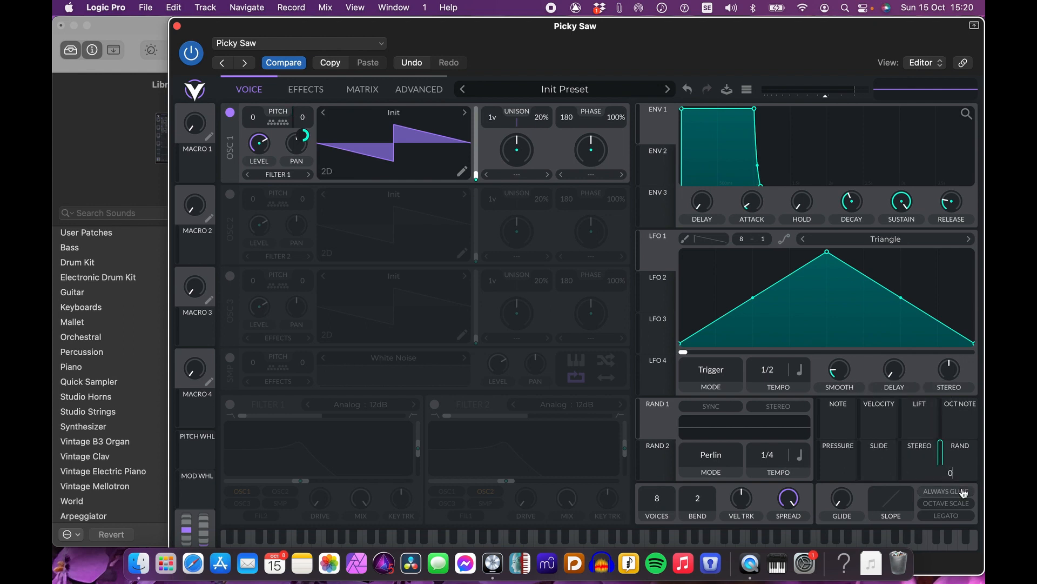
type("0.12")
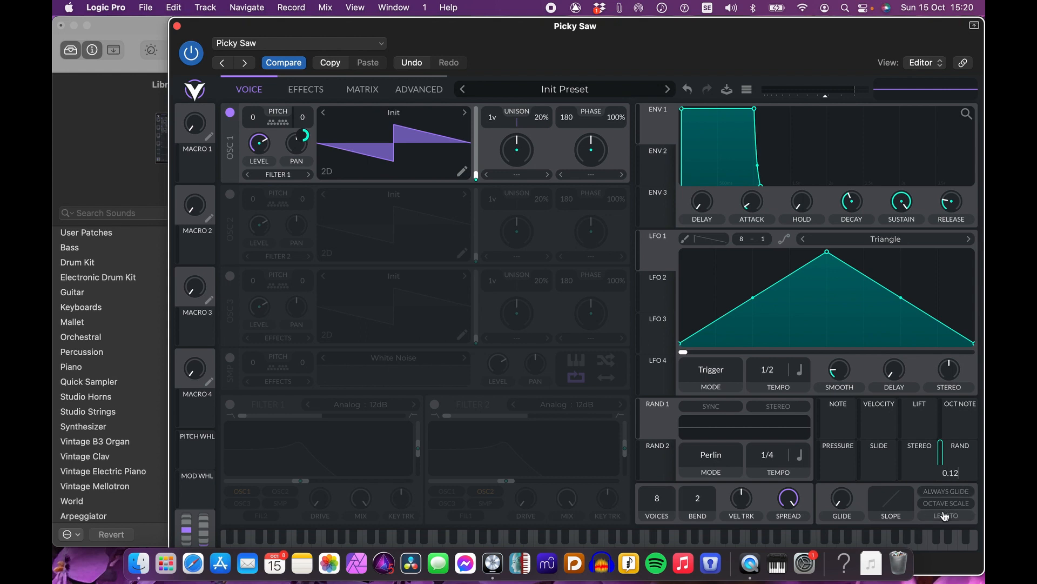
key("Return")
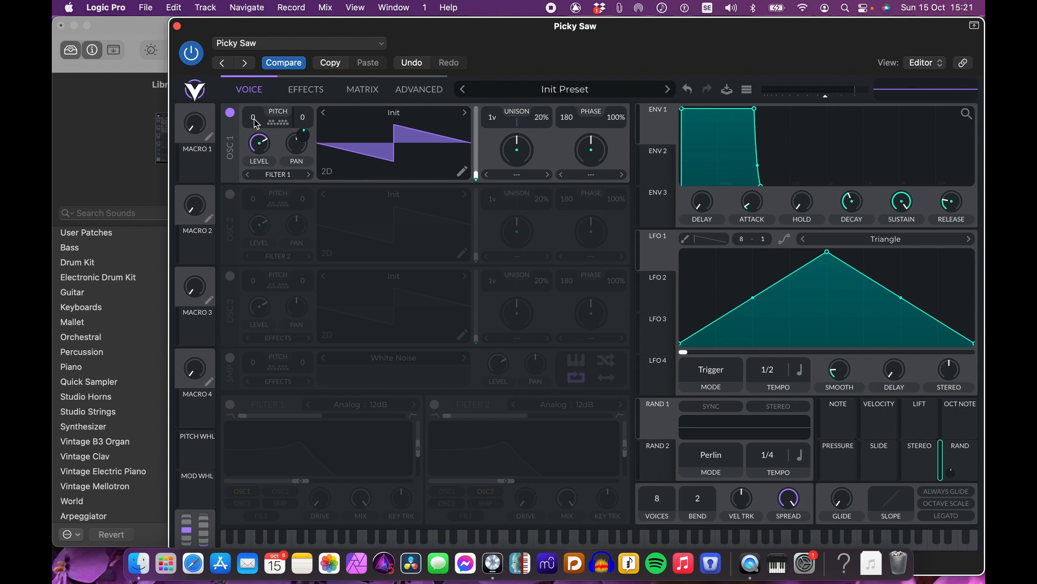
Step: Set oscillator 1 pitch to -12 with 3 unison voices at 5% detune
left_click_drag(254, 121, 256, 117)
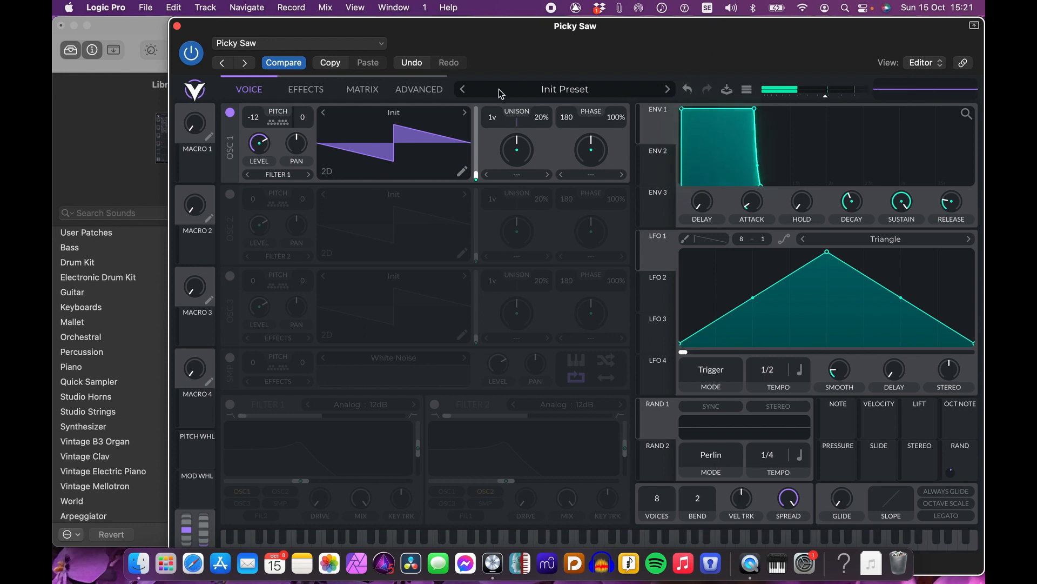
left_click_drag(492, 118, 495, 110)
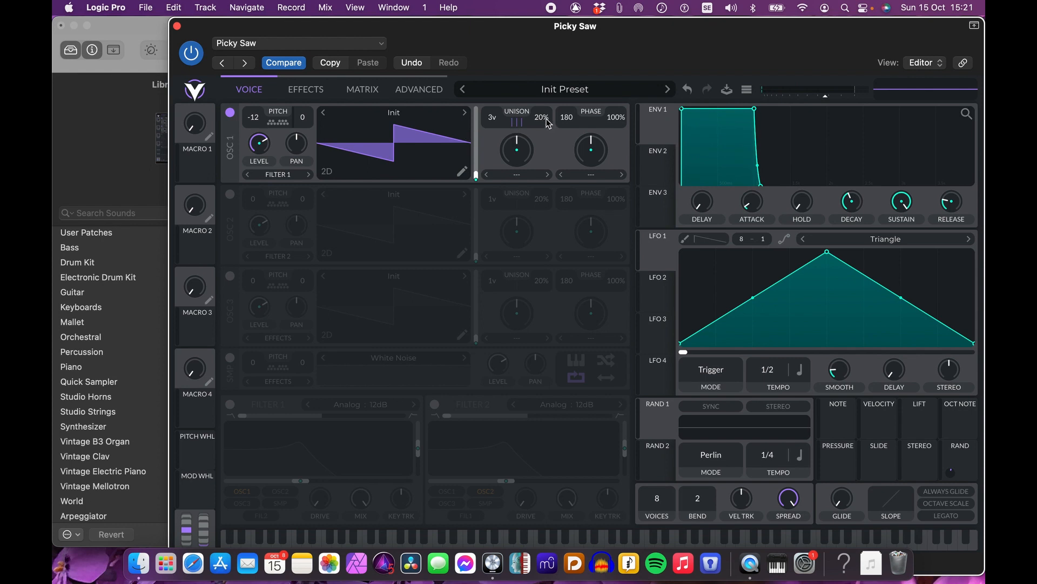
left_click_drag(544, 123, 544, 141)
Step: Enable oscillator 2 in the Vital voice section
left_click(230, 194)
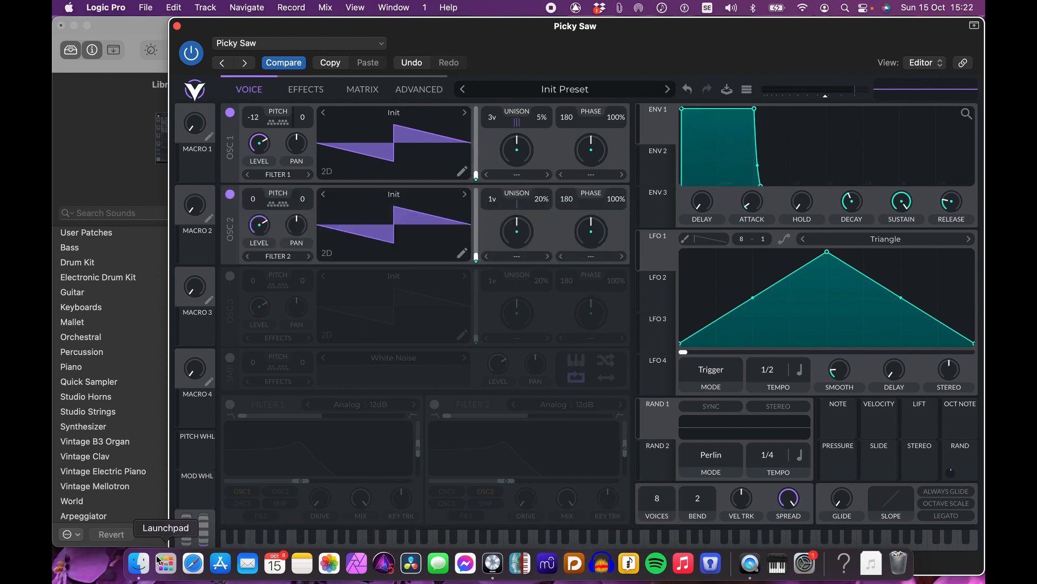
mouse_move(531, 42)
left_mouse_down()
mouse_move(531, 178)
mouse_move(531, 33)
left_mouse_up()
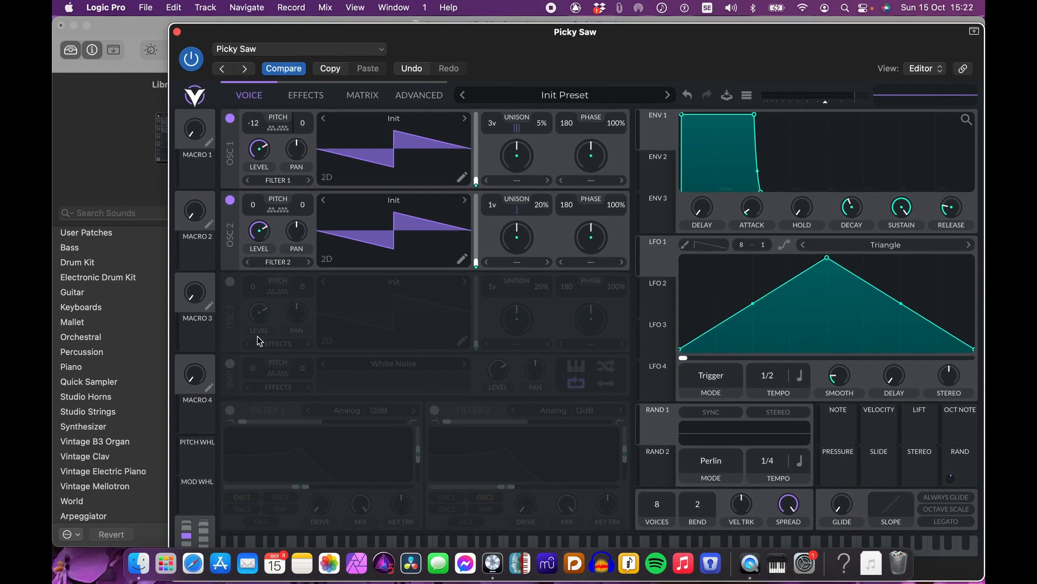
Step: In Finder, open the Samplings Arkivet, Samplade Synth ljud, Dx7 samplingar folder
left_click(139, 569)
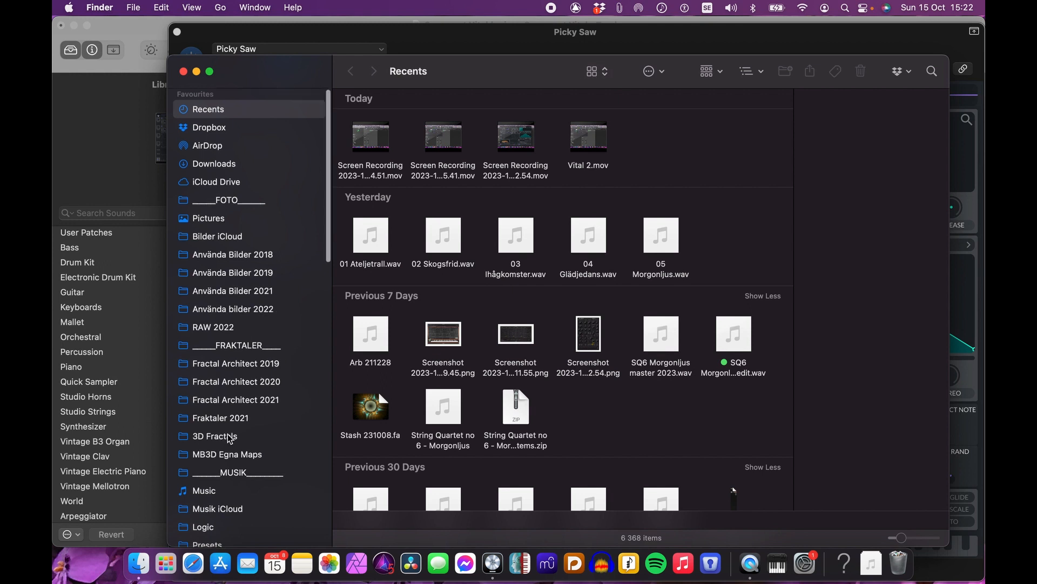
scroll(227, 440, "down", 5)
scroll(230, 439, "down", 5)
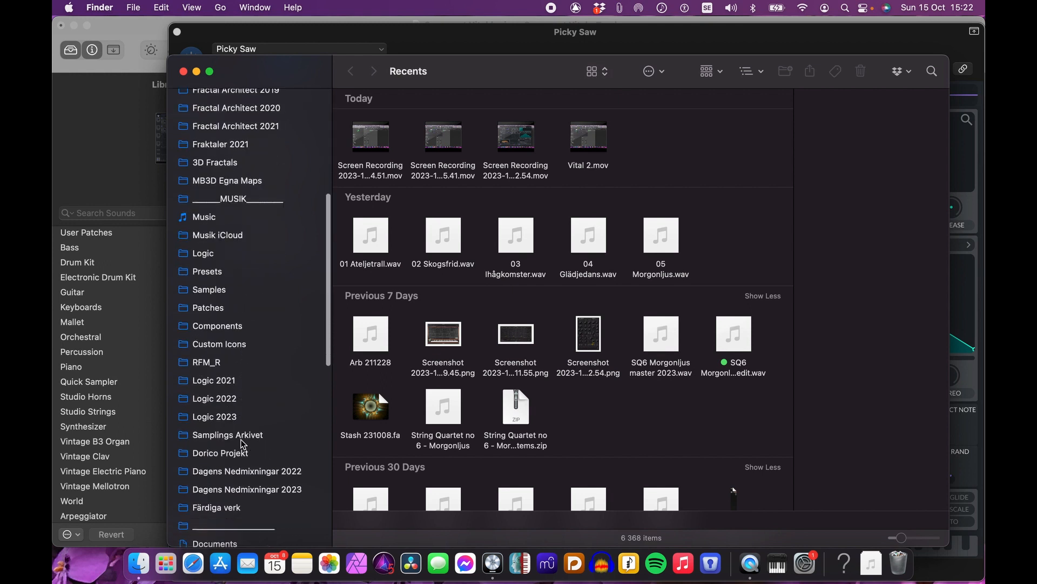
left_click(231, 440)
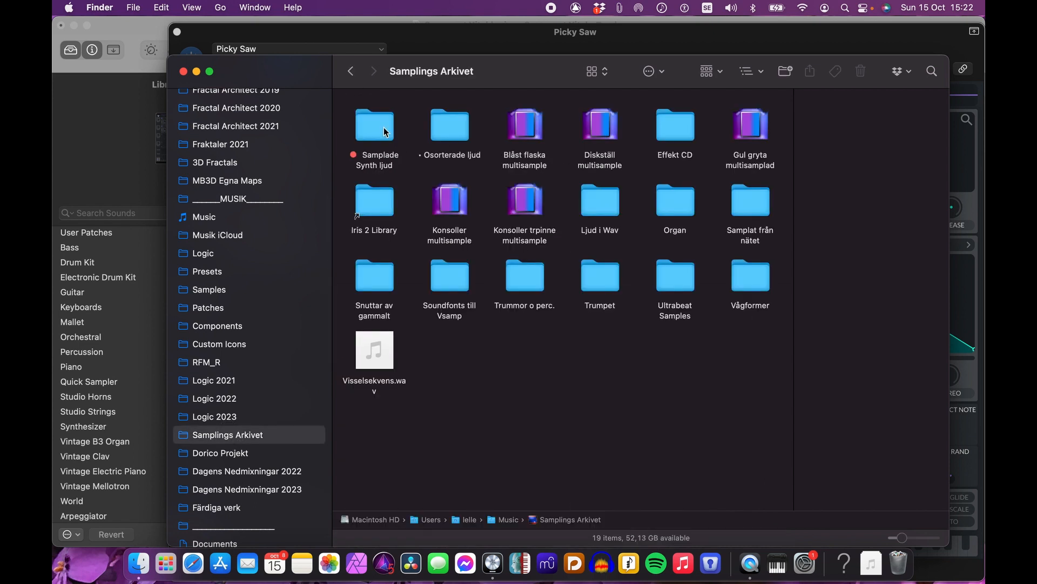
left_click(384, 128)
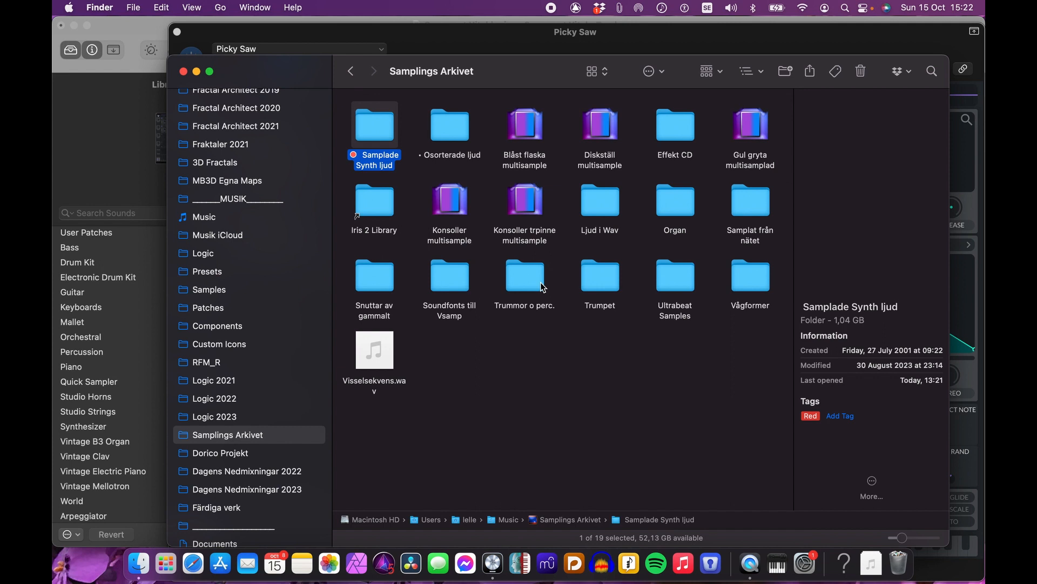
key("super+Down")
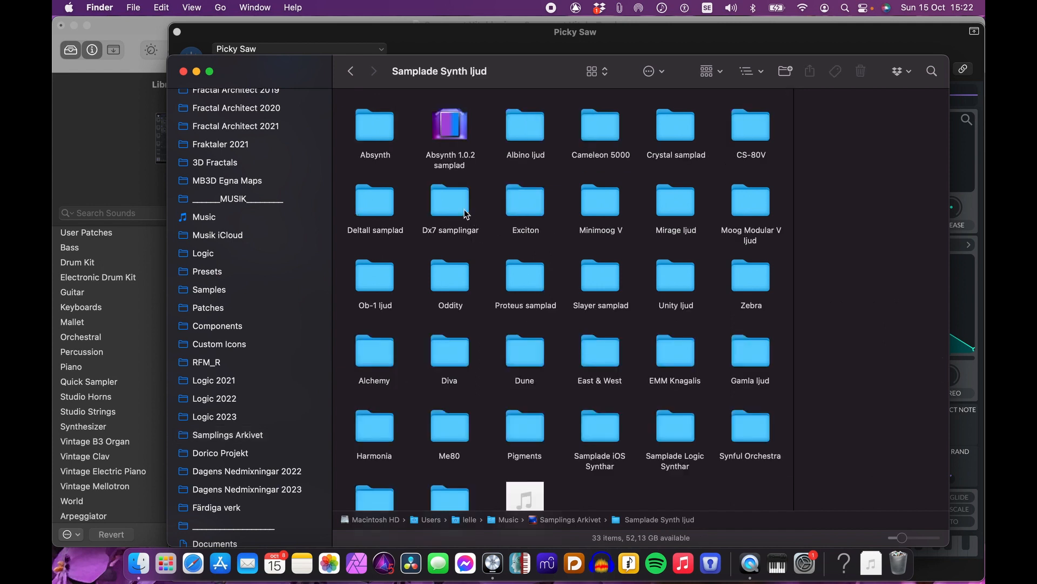
left_click(452, 200)
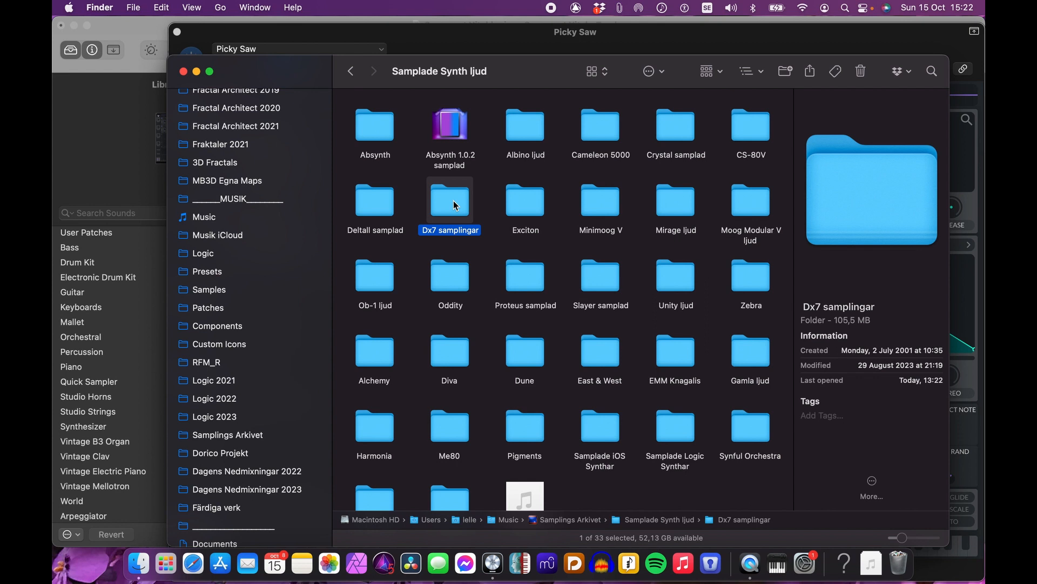
double_click(453, 200)
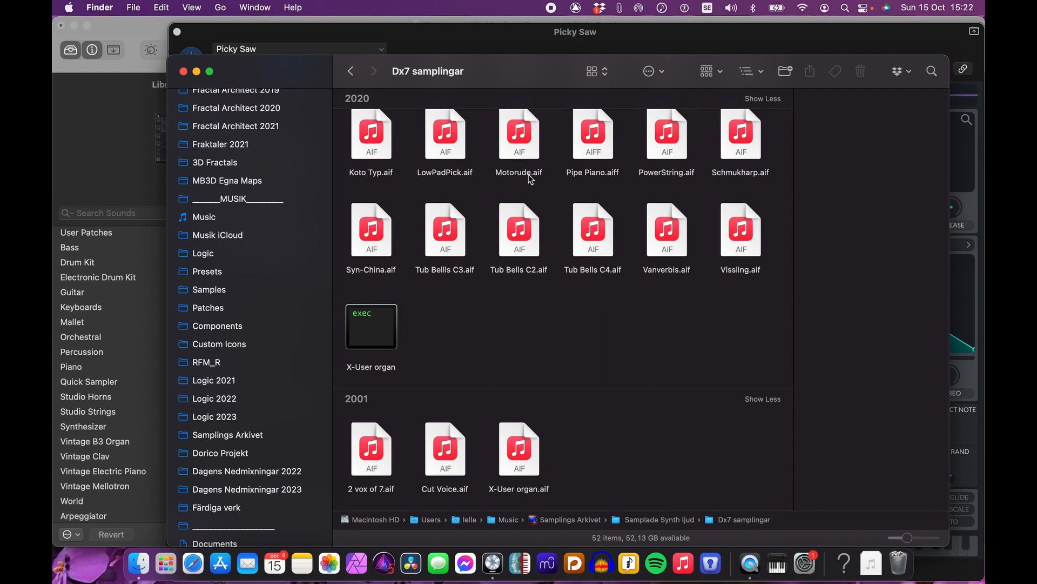
Step: Select and preview the sample Schmukharp.aif
left_click(745, 145)
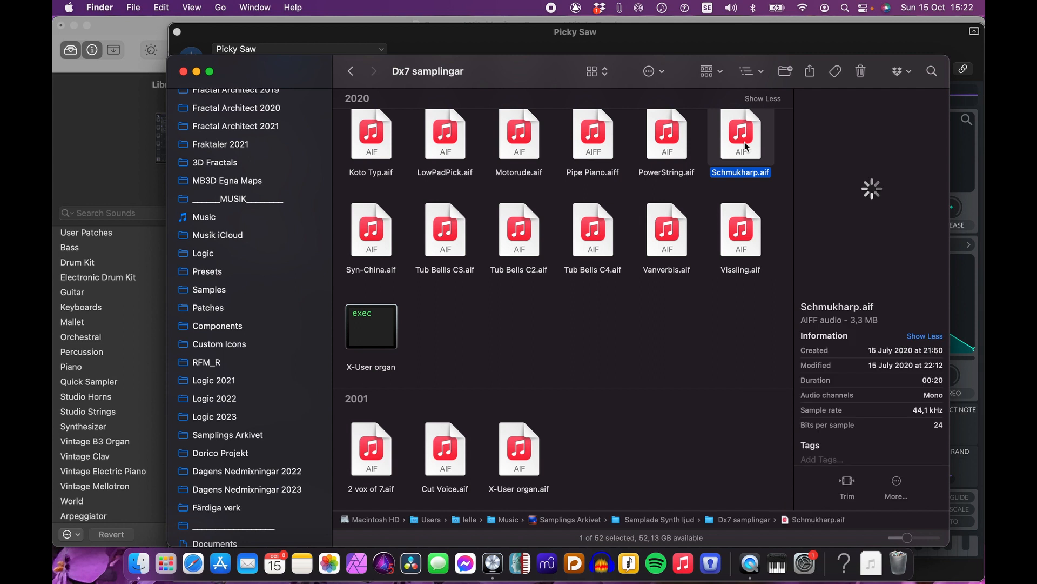
key("space")
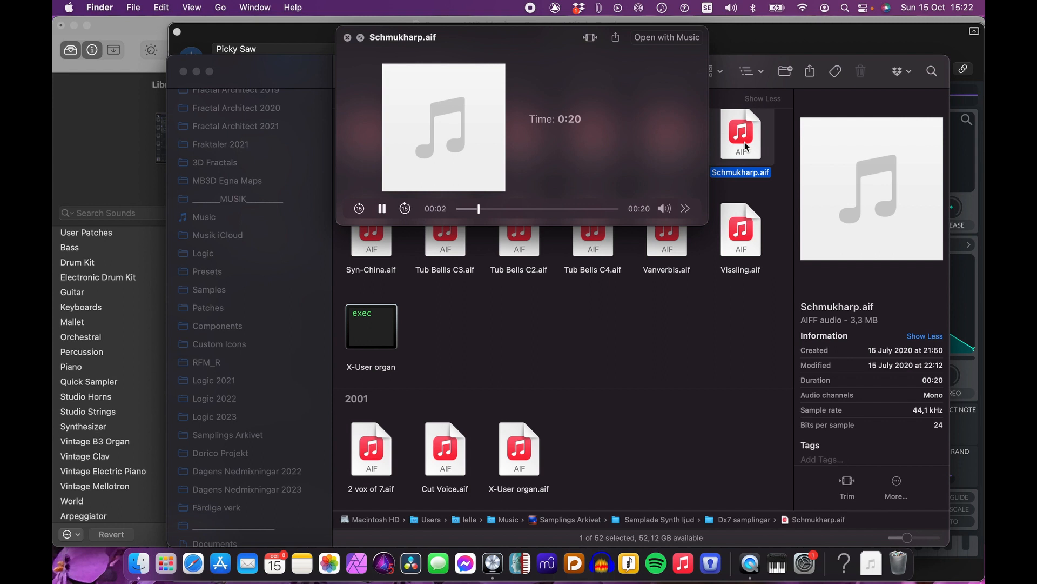
key("space")
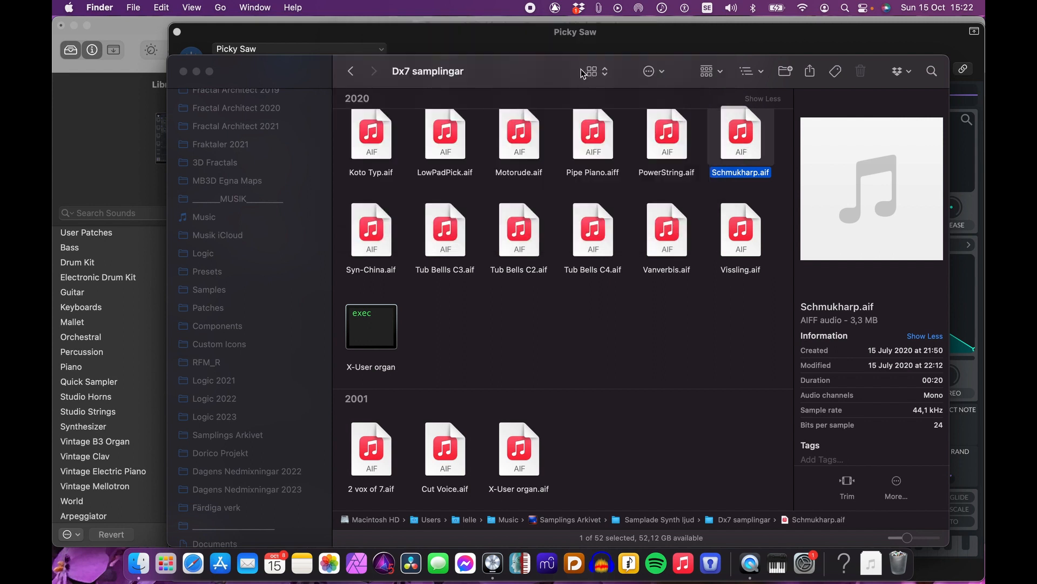
Step: Load Schmukharp.aif into oscillator 2 as its wavetable
left_click_drag(557, 73, 522, 307)
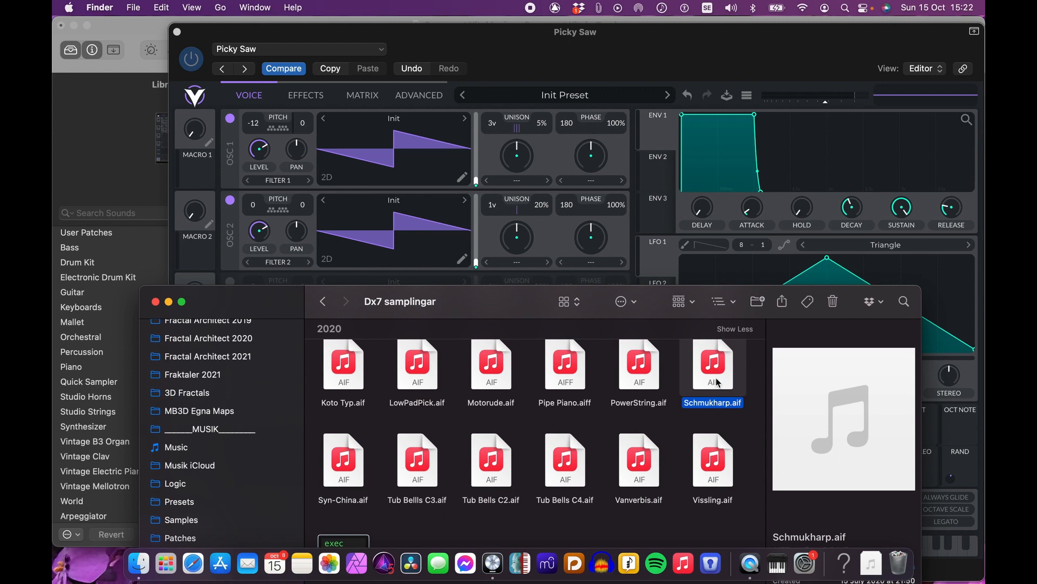
left_click_drag(716, 378, 408, 233)
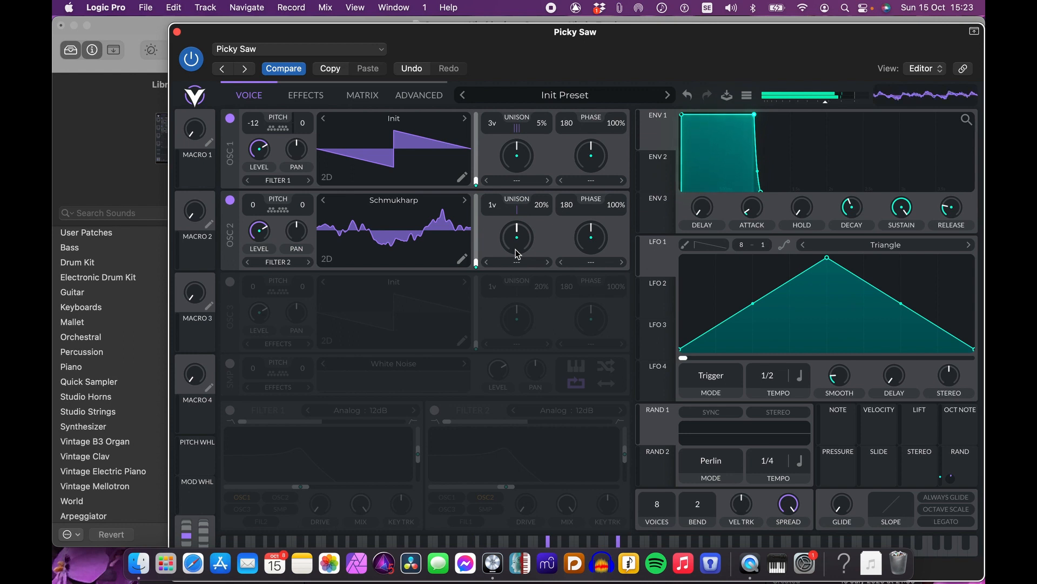
Step: Disable oscillator 1 and modulate oscillator 2's wavetable frame position with envelope 2
left_click(230, 118)
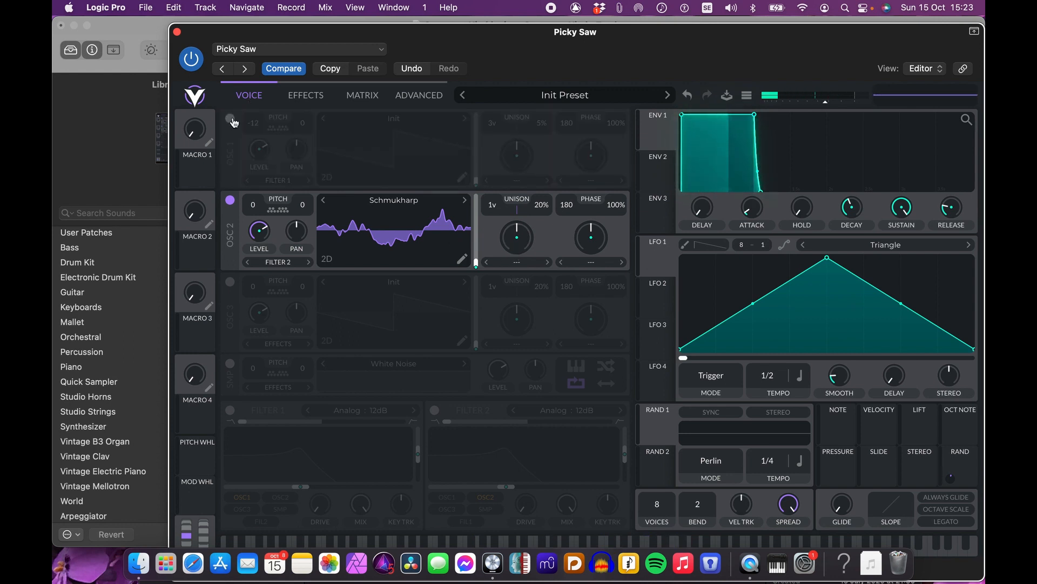
left_click(666, 164)
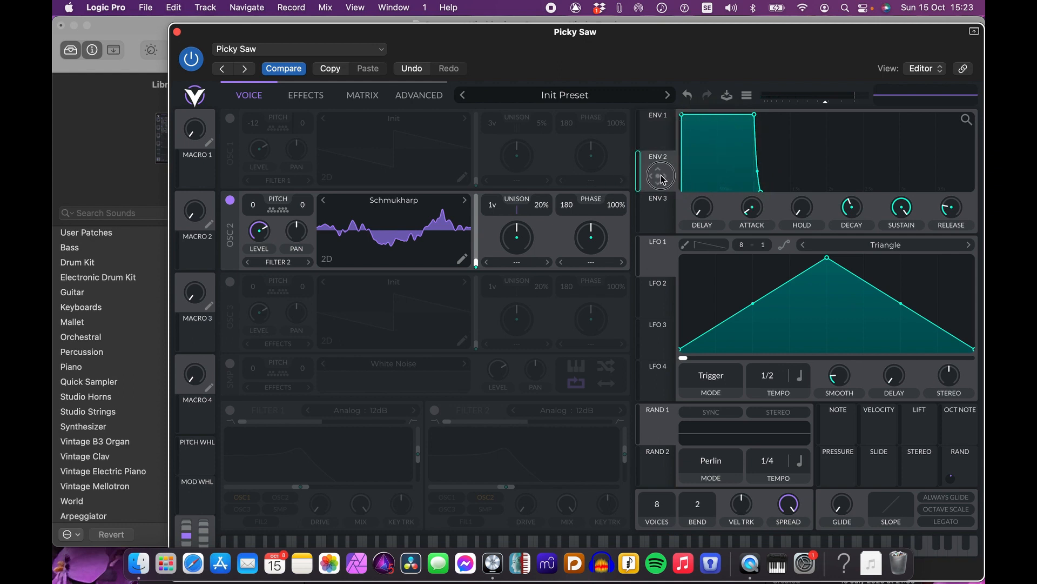
left_click_drag(662, 179, 476, 263)
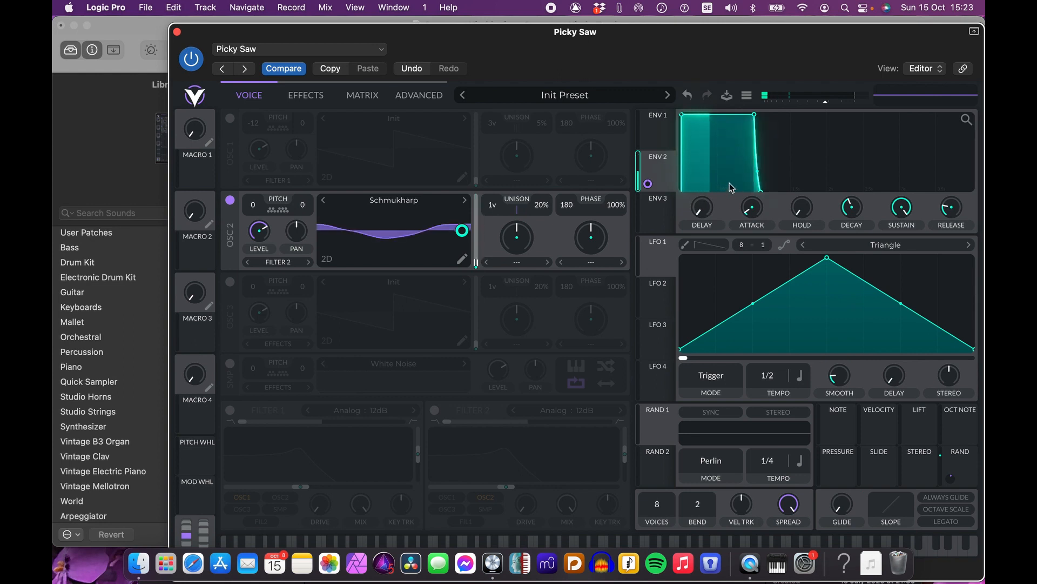
Step: Lengthen envelope 2's attack substantially
left_click_drag(680, 115, 759, 115)
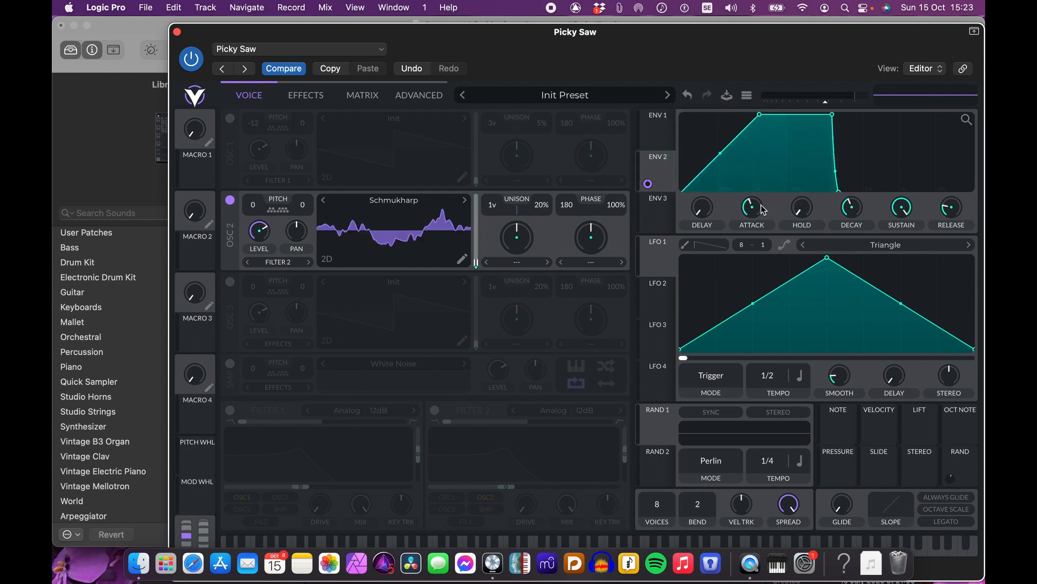
left_click_drag(752, 208, 751, 193)
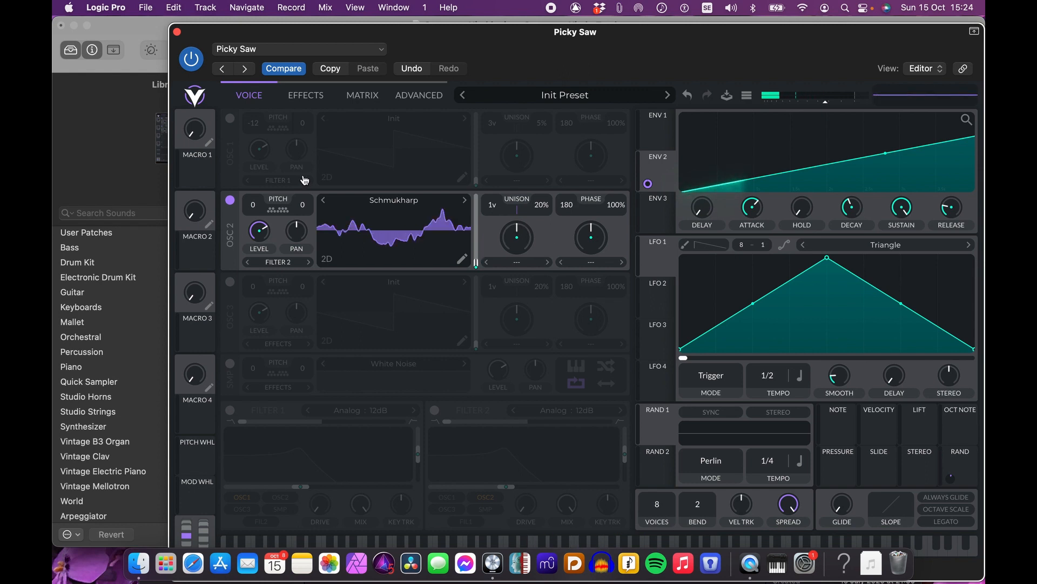
Step: Enable oscillator 1 and transpose oscillator 2's pitch to 12 semitones
left_click(231, 119)
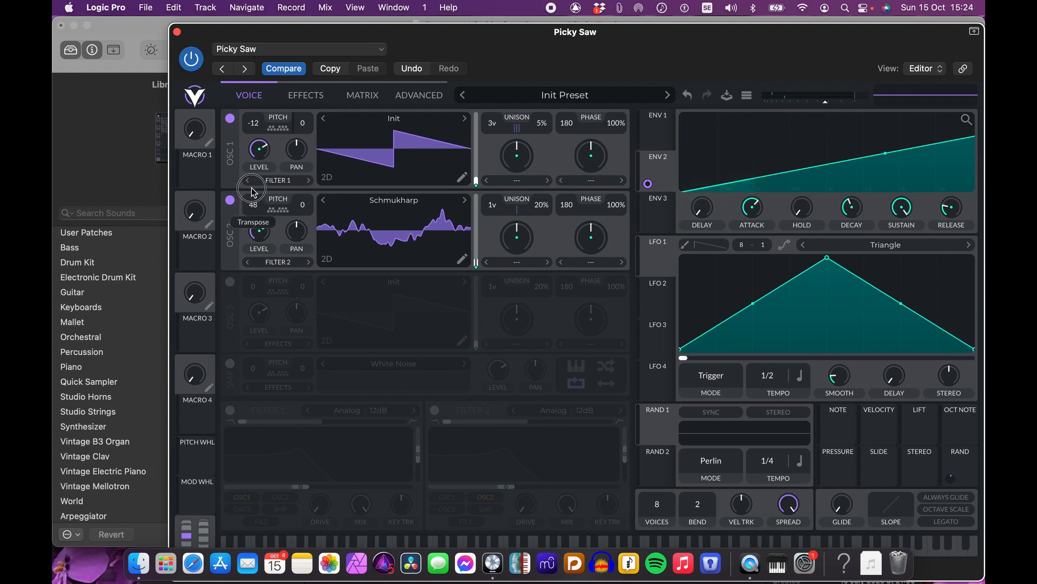
left_click_drag(258, 209, 258, 204)
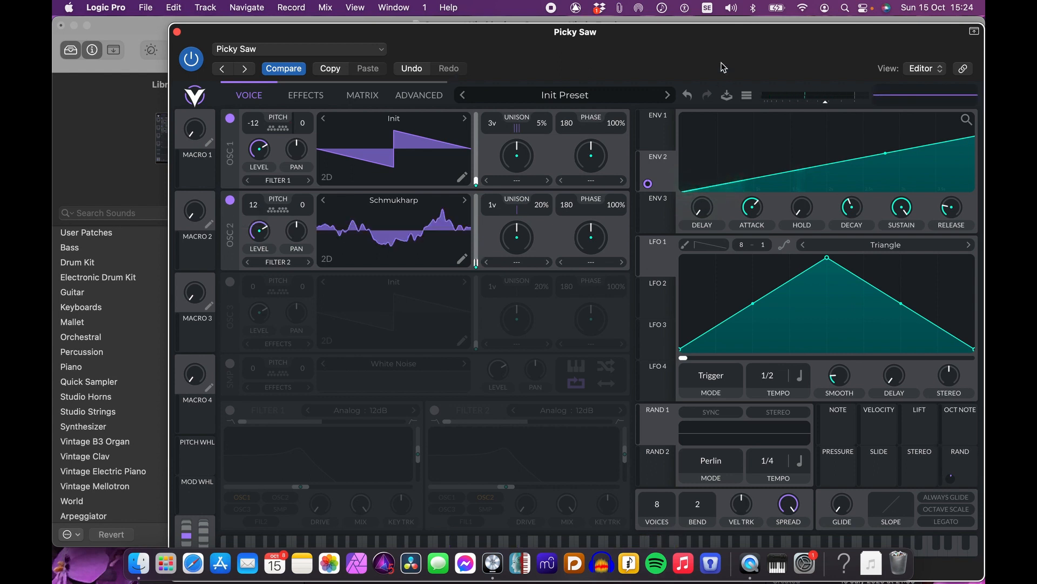
Step: Modulate oscillator 1's fine tune with LFO 1
left_click_drag(719, 46, 638, 46)
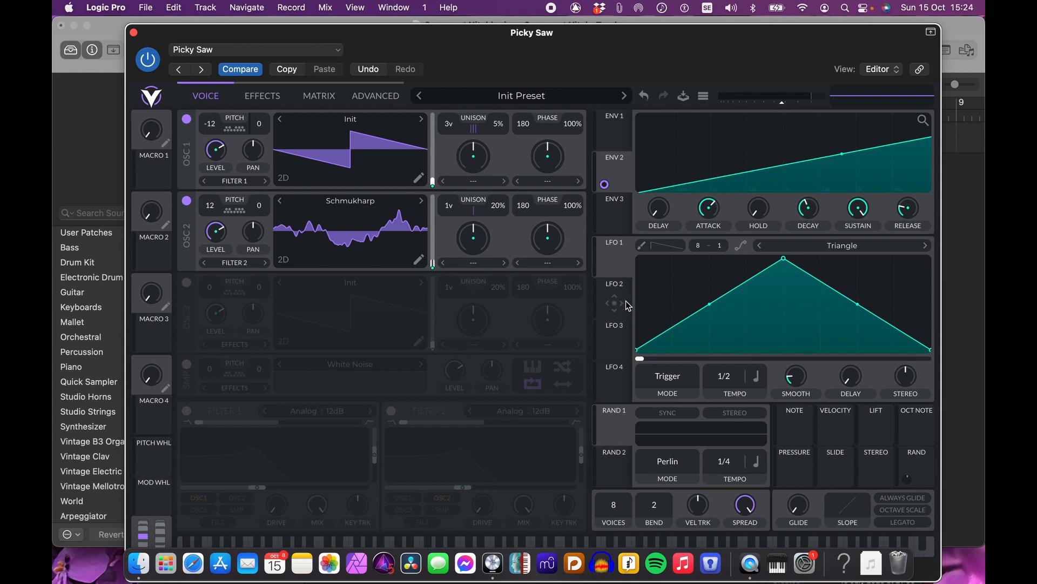
mouse_move(618, 309)
left_mouse_down()
mouse_move(523, 232)
mouse_move(532, 230)
mouse_move(442, 207)
mouse_move(580, 296)
mouse_move(622, 306)
left_mouse_up()
left_click(618, 262)
left_click_drag(618, 268, 265, 128)
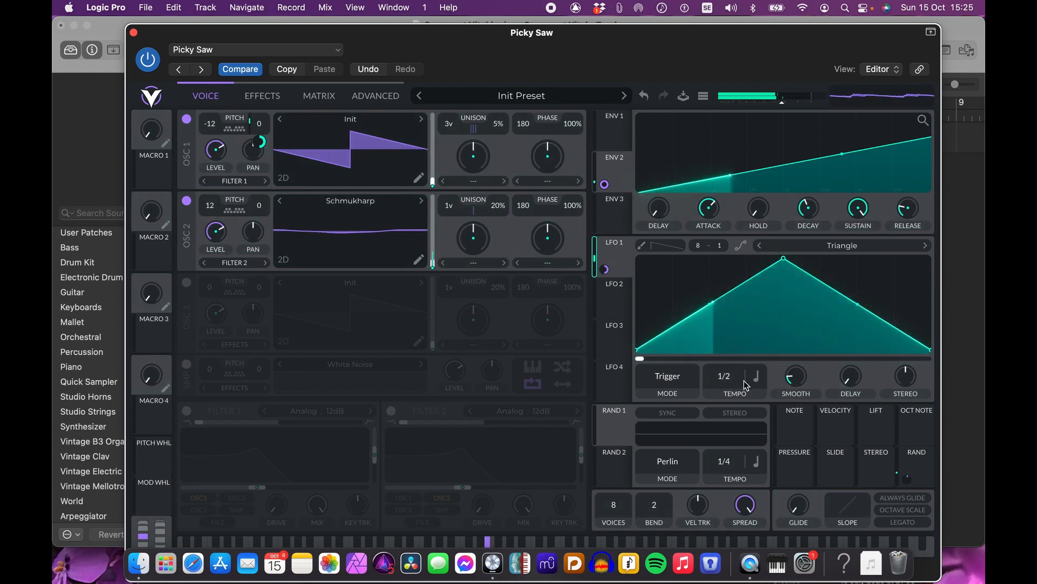
mouse_move(606, 269)
left_mouse_down()
mouse_move(608, 288)
mouse_move(607, 272)
left_mouse_up()
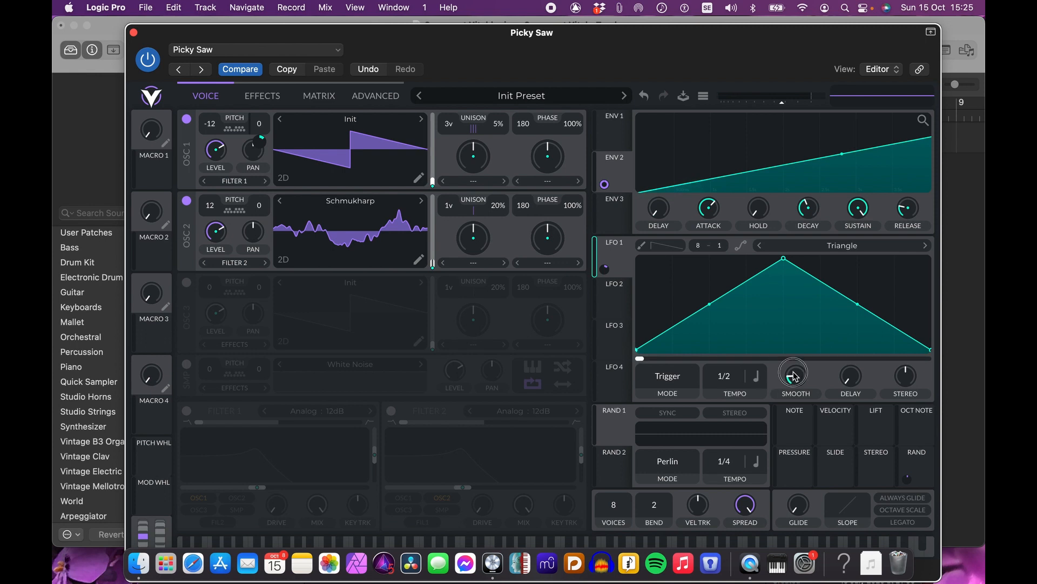
Step: Switch LFO 1 to a Sin shape with more smoothing and reduce its tune modulation depth
left_click_drag(793, 372, 803, 346)
left_click(840, 245)
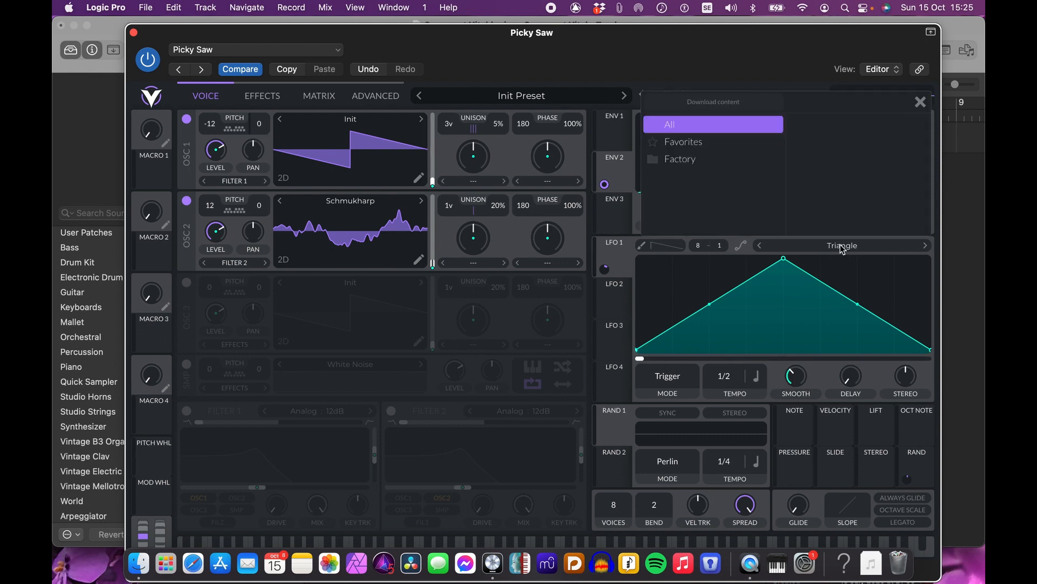
left_click(815, 166)
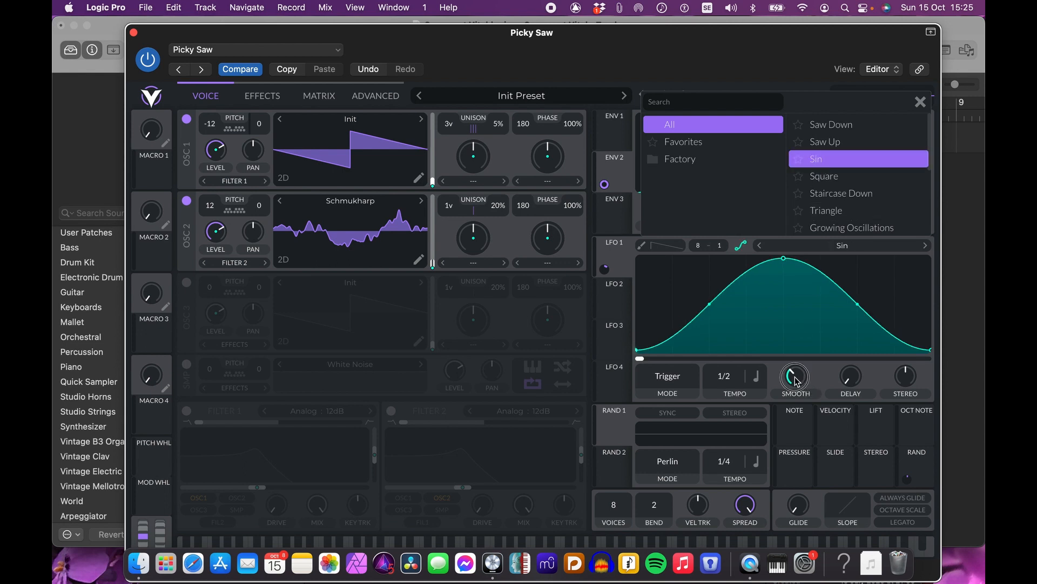
left_click_drag(795, 381, 798, 365)
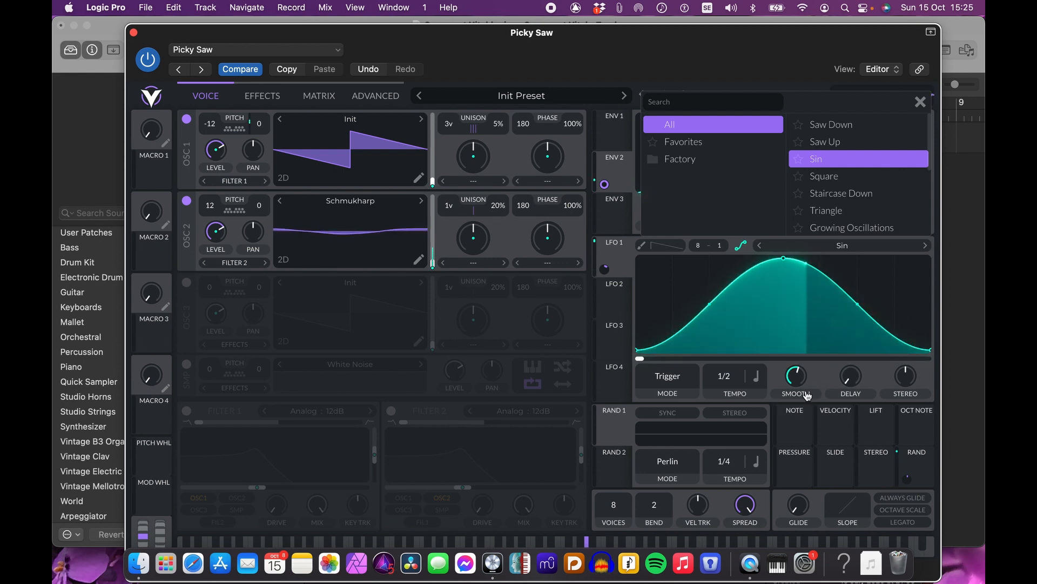
left_click(605, 270)
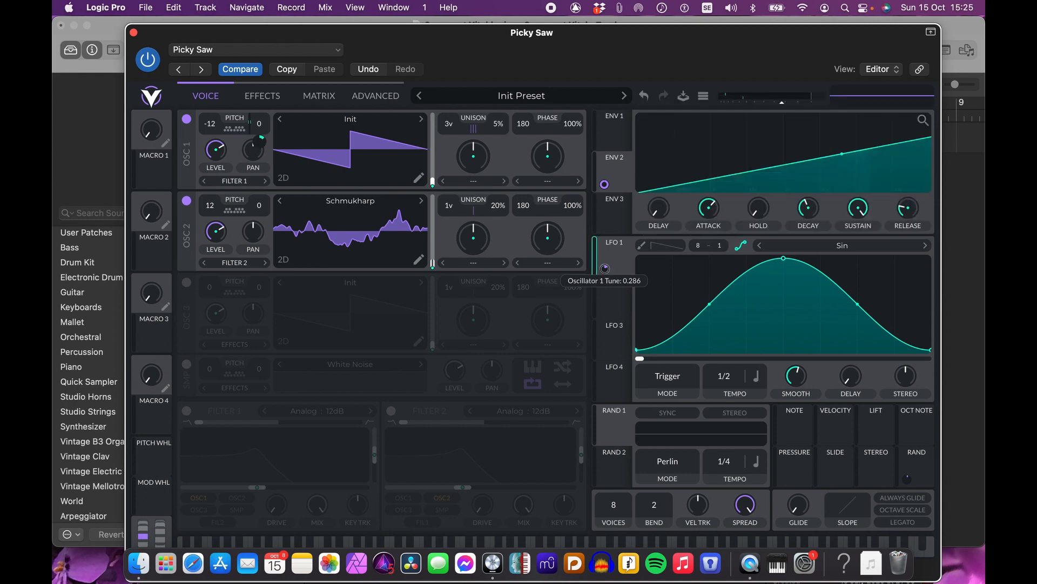
Step: Modulate oscillator 1's fine tune with LFO 2 and set LFO 2's tempo to 1/16
left_click(620, 252)
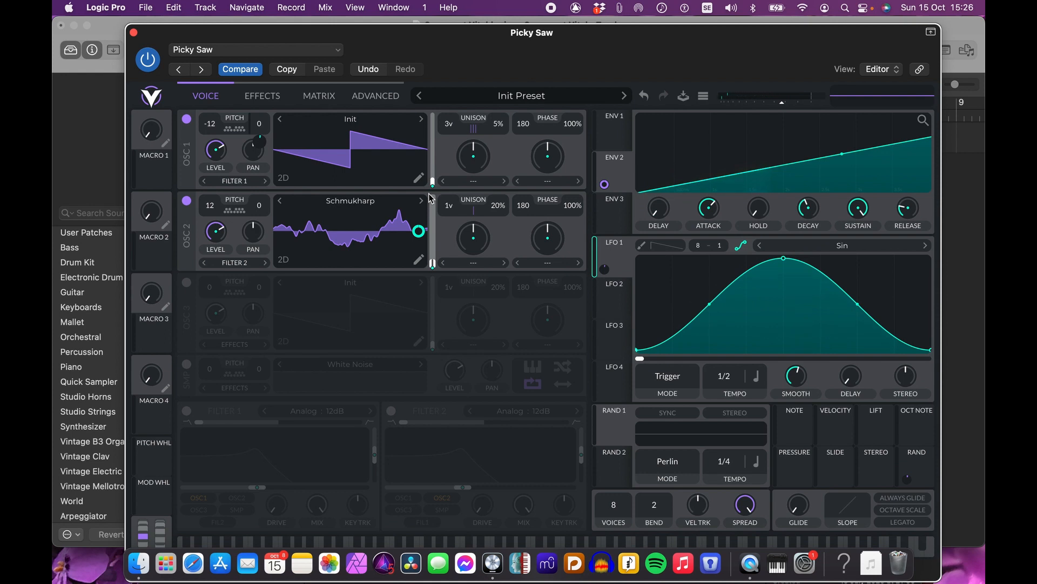
left_click(622, 287)
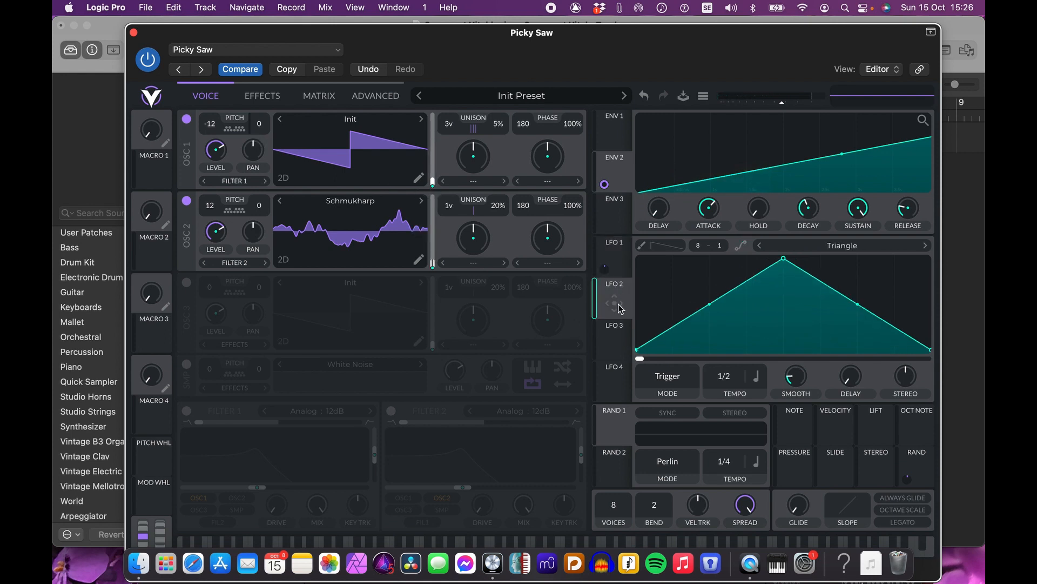
left_click_drag(621, 308, 260, 126)
left_click_drag(735, 377, 732, 319)
left_click_drag(731, 374, 732, 388)
Step: Assign the mod wheel to LFO 2's modulation amount
left_click_drag(156, 505, 603, 310)
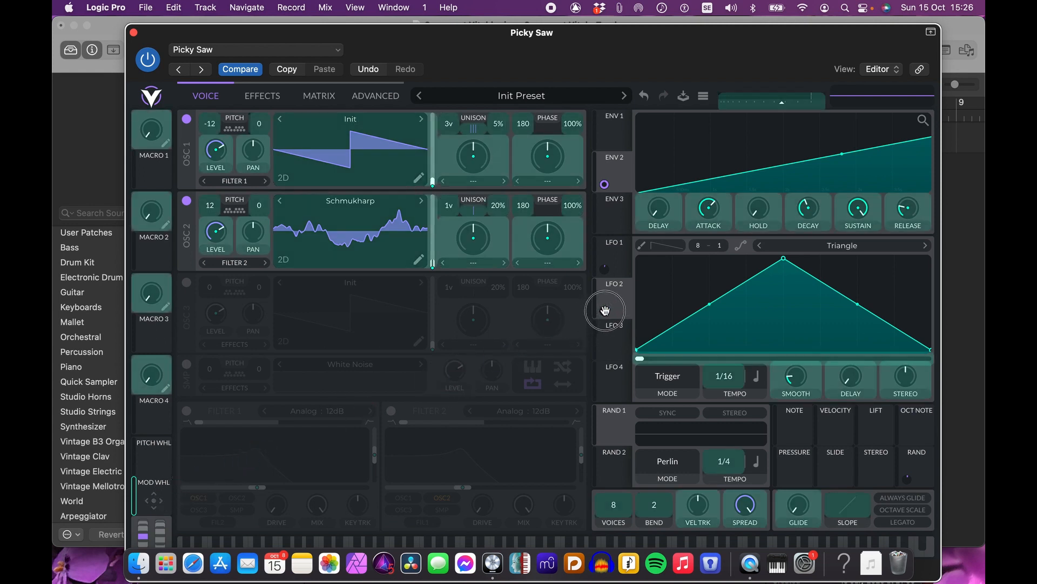
left_click_drag(605, 310, 605, 310)
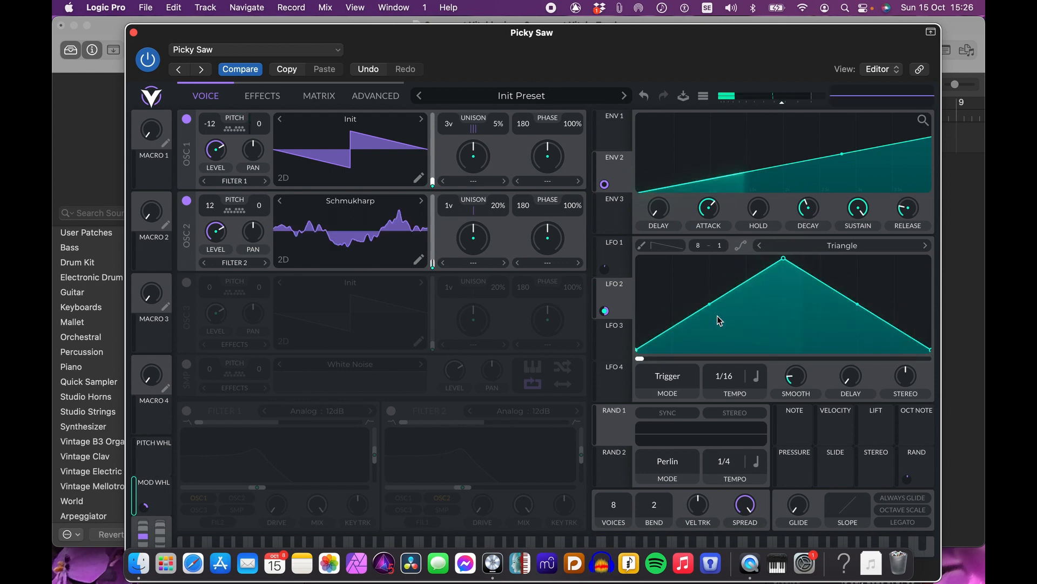
Step: Enable filter 1 and raise its cutoff
left_click(186, 411)
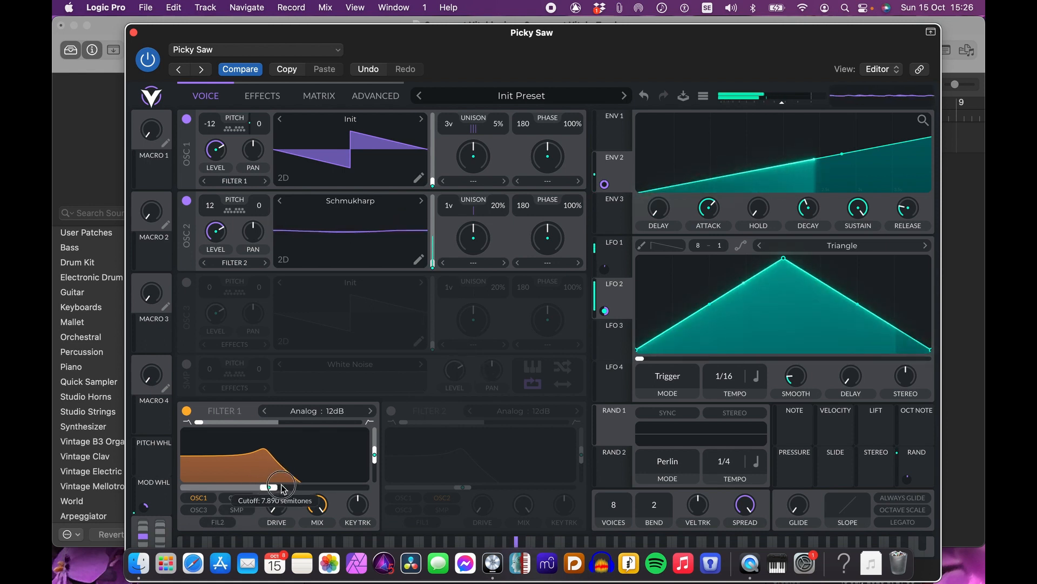
left_click_drag(257, 487, 285, 485)
Step: Modulate filter 1's cutoff with envelope 3, then lower the filter's cutoff and resonance
left_click(621, 216)
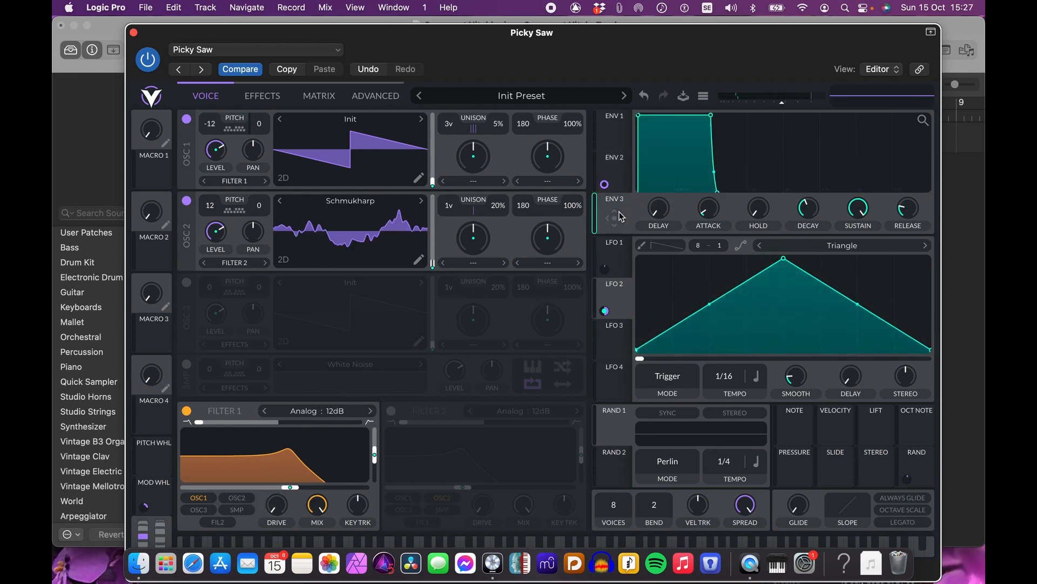
left_click_drag(616, 222, 288, 462)
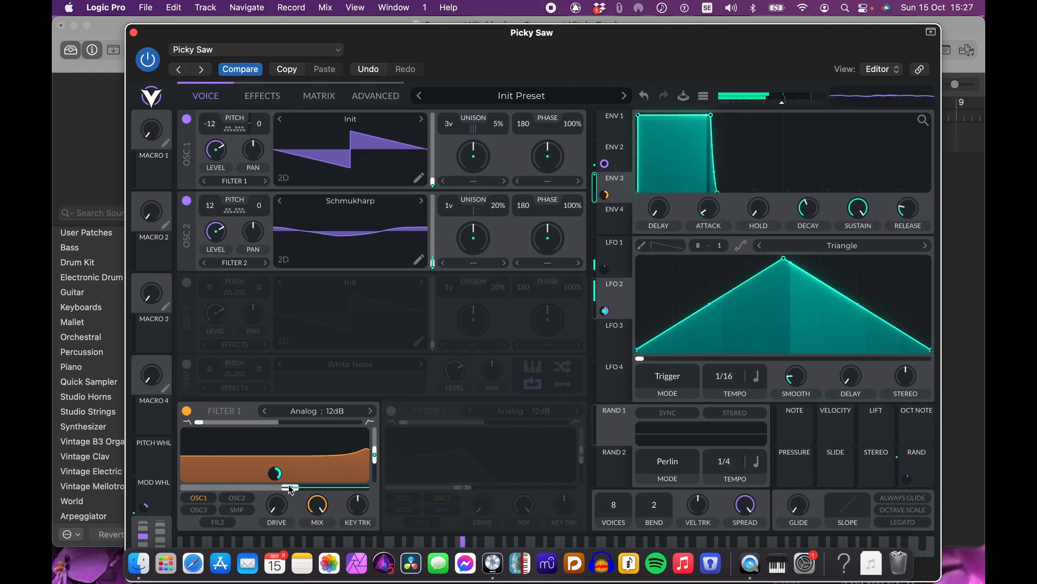
left_click_drag(290, 489, 242, 490)
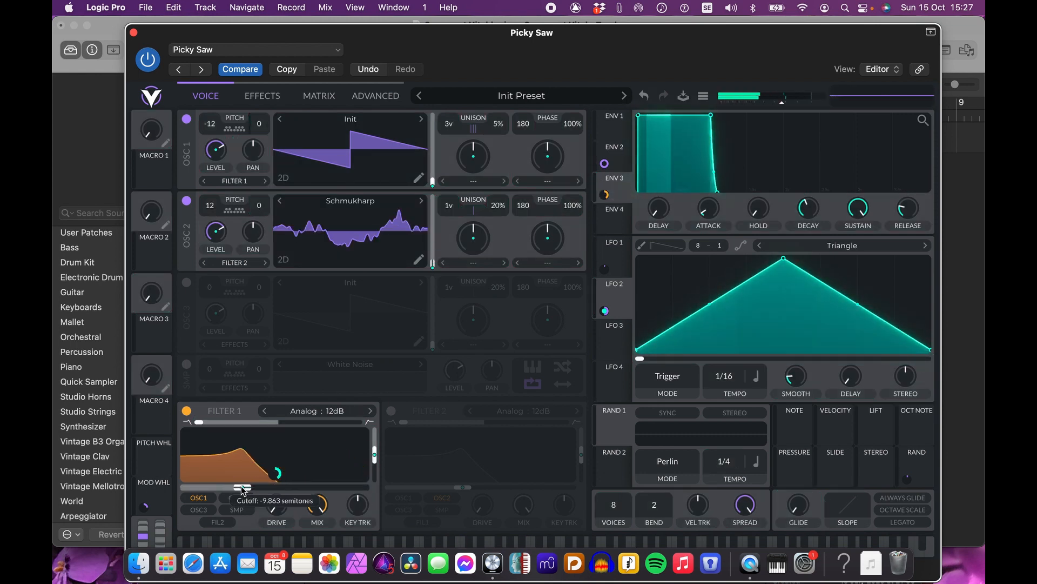
left_click_drag(375, 449, 376, 475)
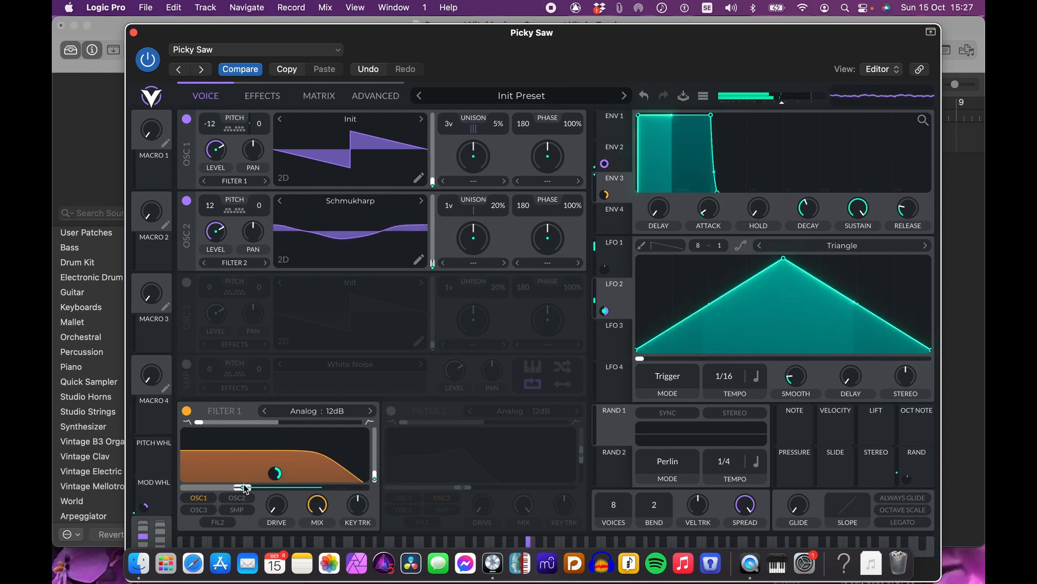
left_click_drag(245, 489, 231, 486)
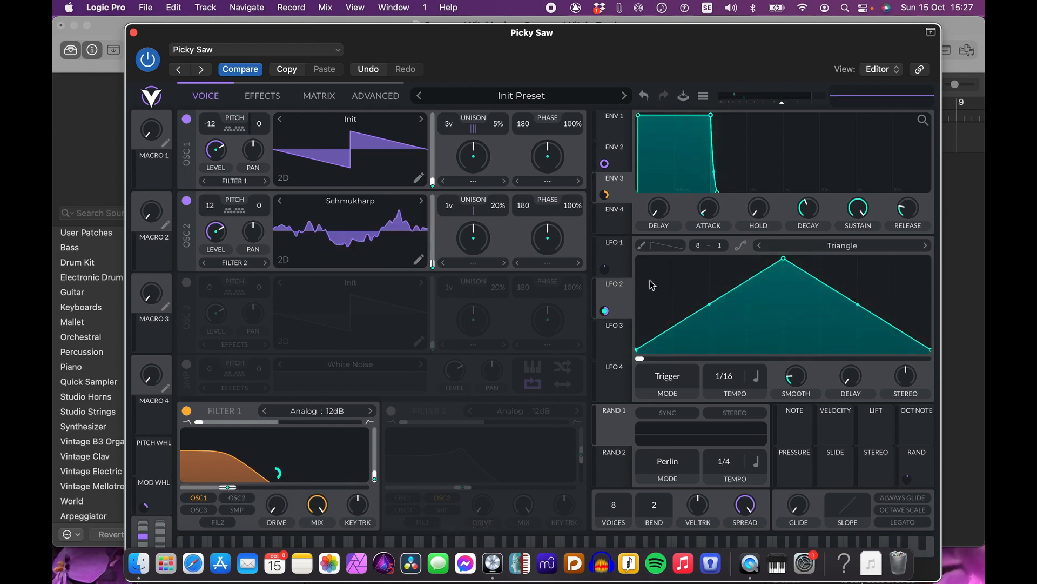
Step: Change LFO 2's shape to Sin
left_click(626, 255)
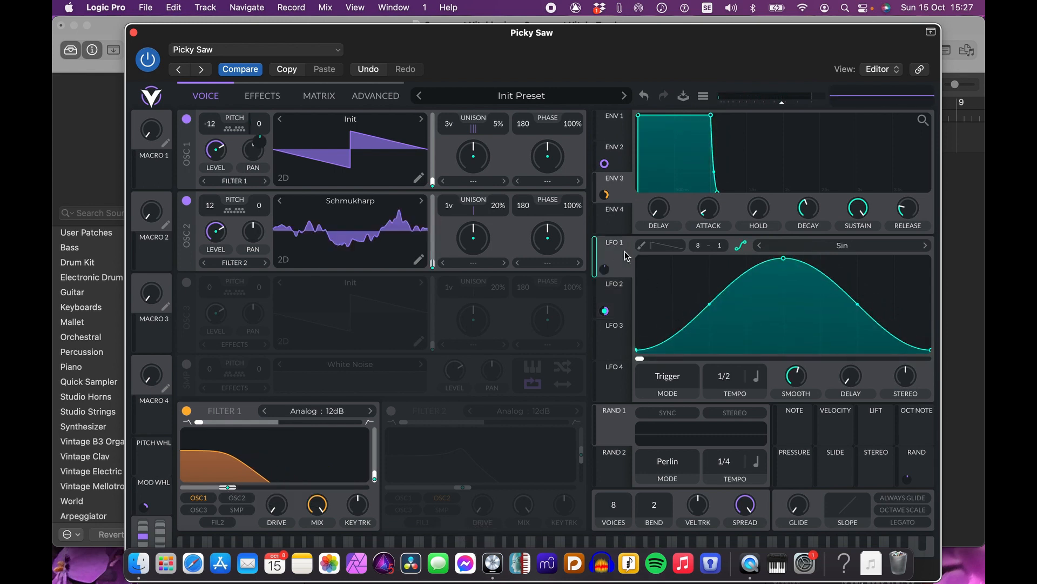
left_click(627, 307)
left_click(836, 251)
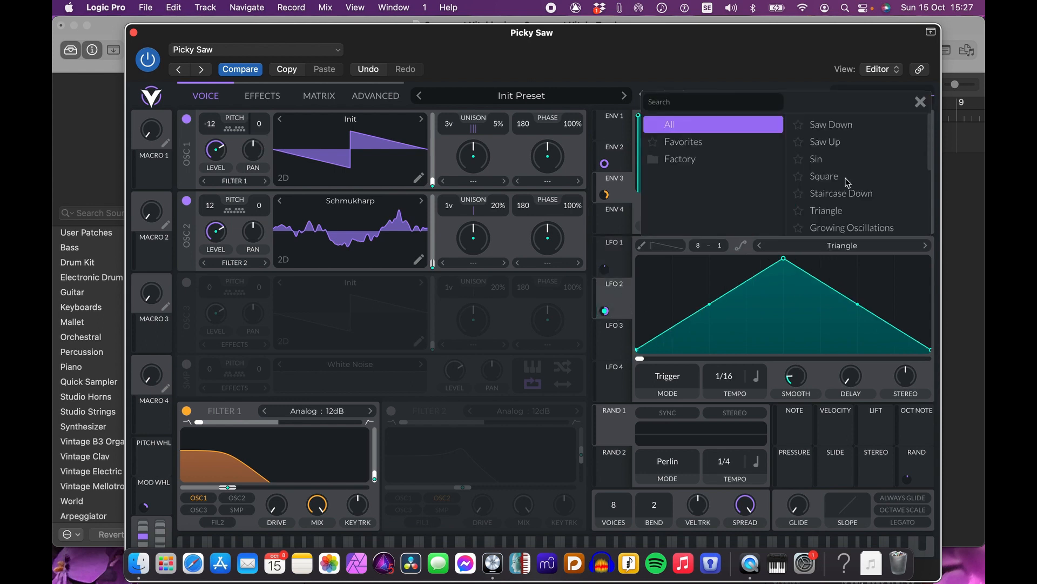
left_click(819, 161)
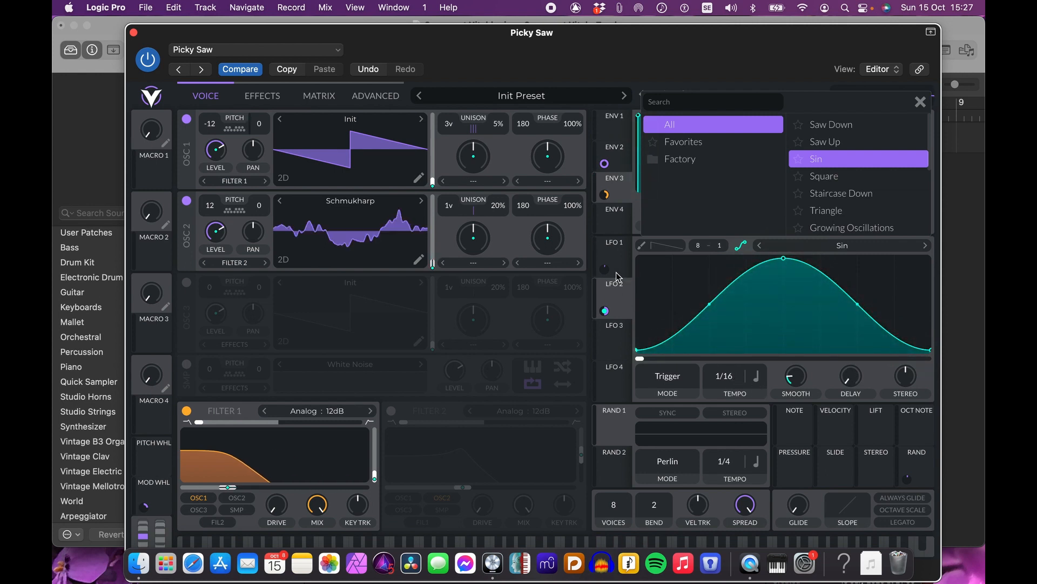
mouse_move(606, 311)
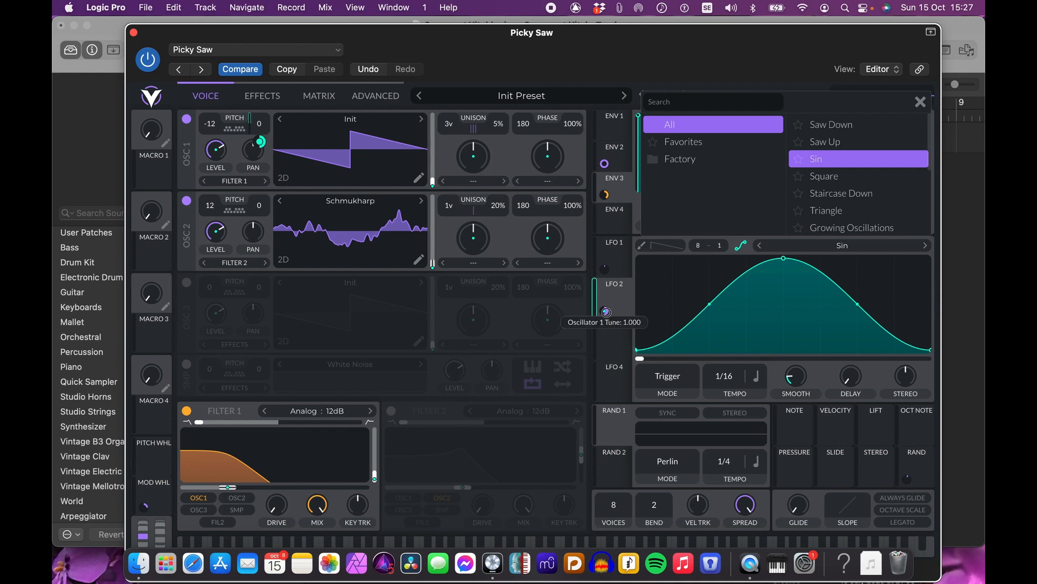
left_click_drag(606, 312, 606, 312)
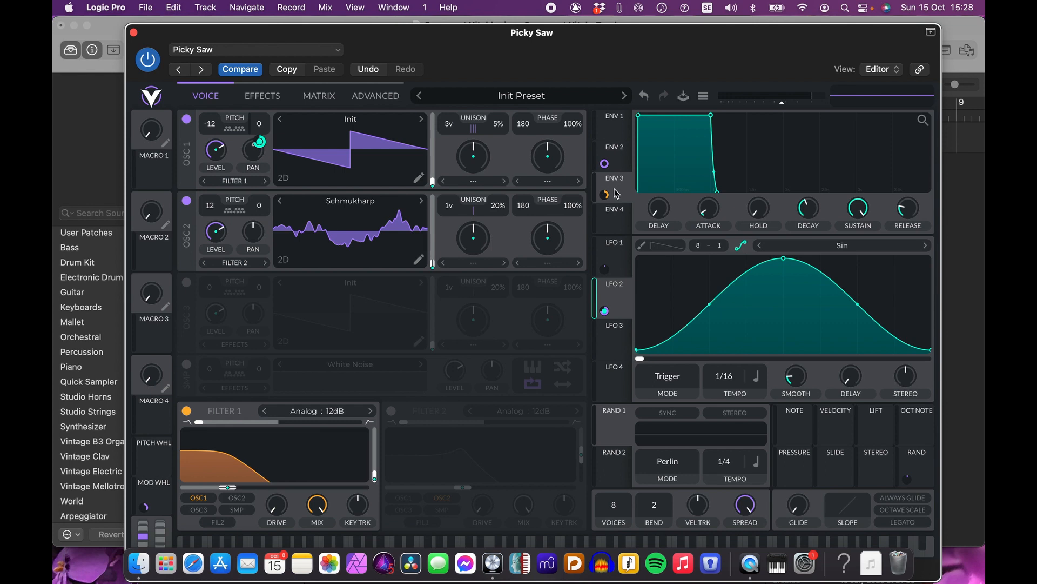
Step: Modulate oscillator 2's tune with the random note source and set the modulation amount to 0.1
left_click(615, 155)
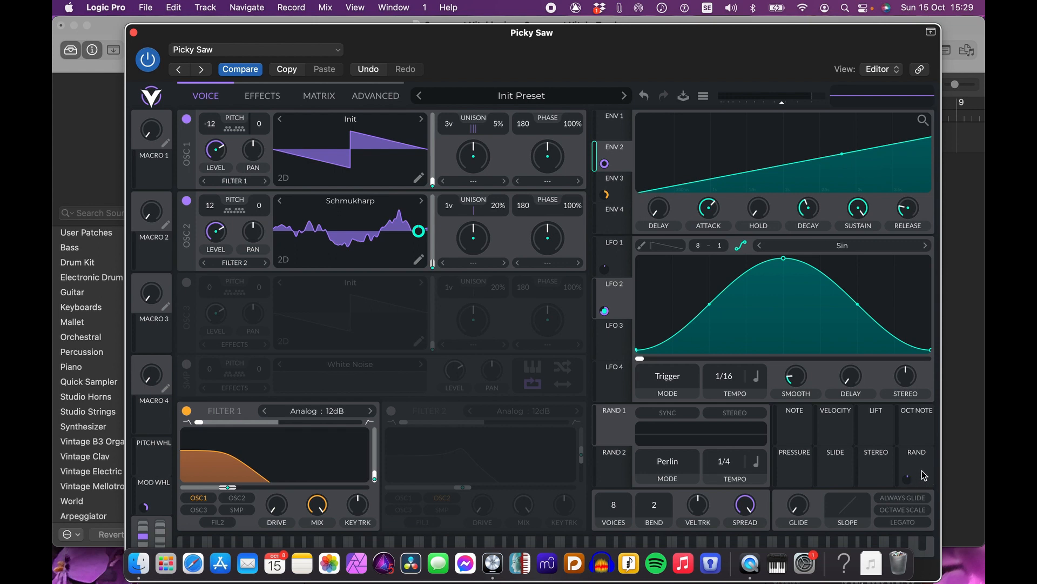
left_click_drag(908, 477, 262, 208)
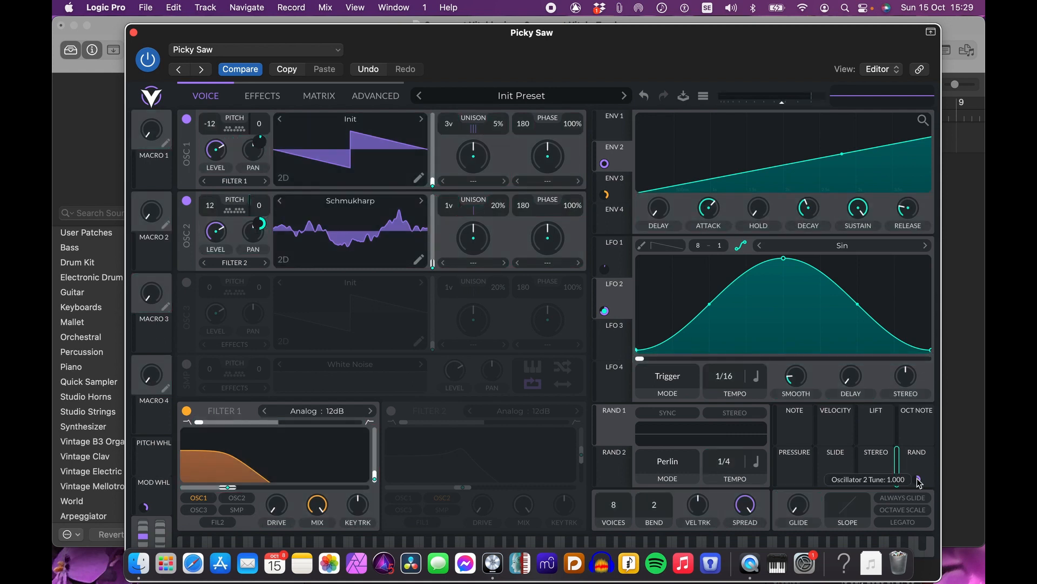
right_click(919, 479)
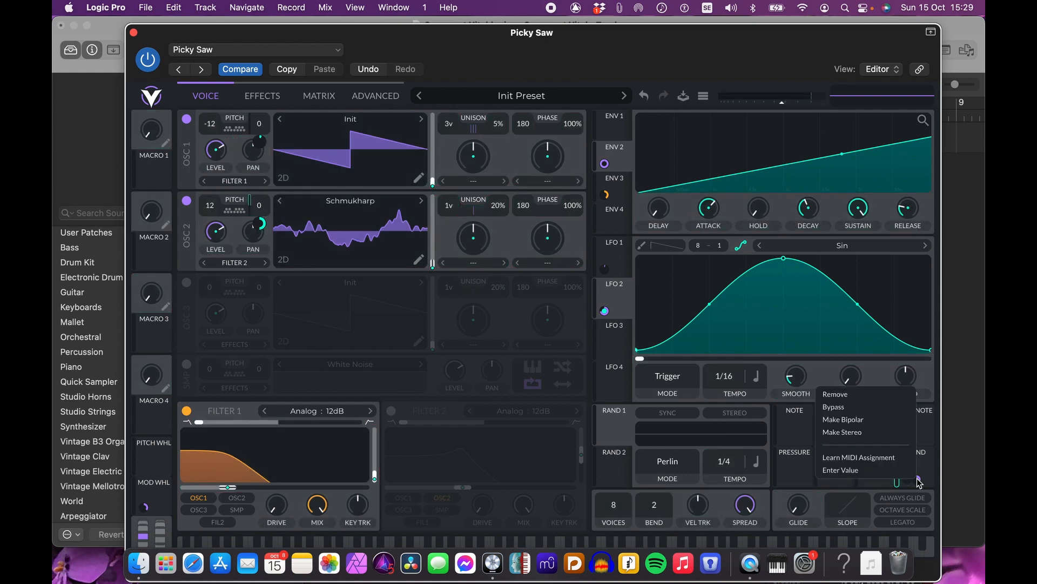
left_click(844, 471)
type("0")
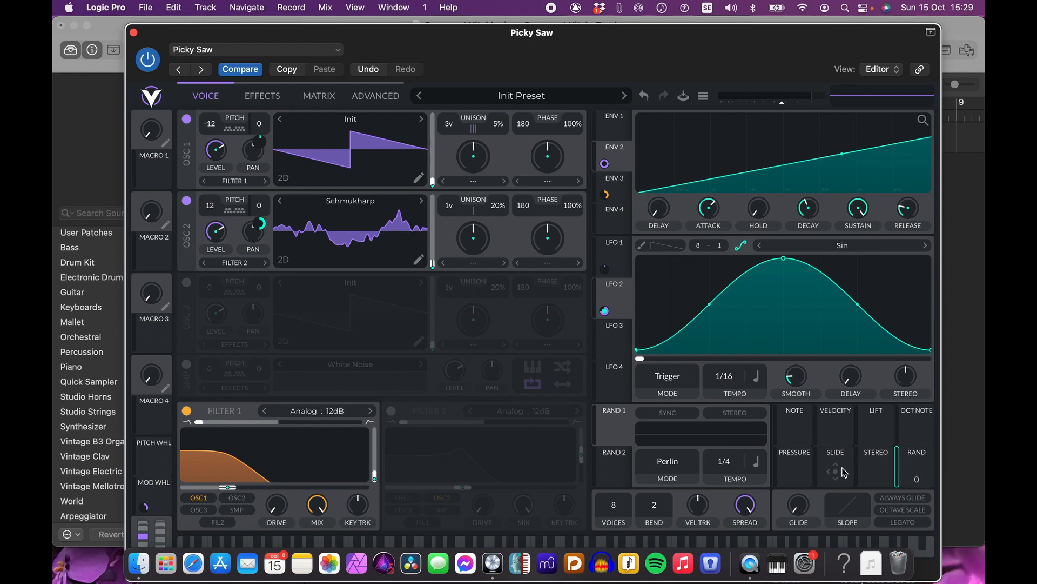
type(".")
type("1")
key("Return")
Step: Save the patch as the preset SawSchmuck and close the plugin window
left_click(242, 53)
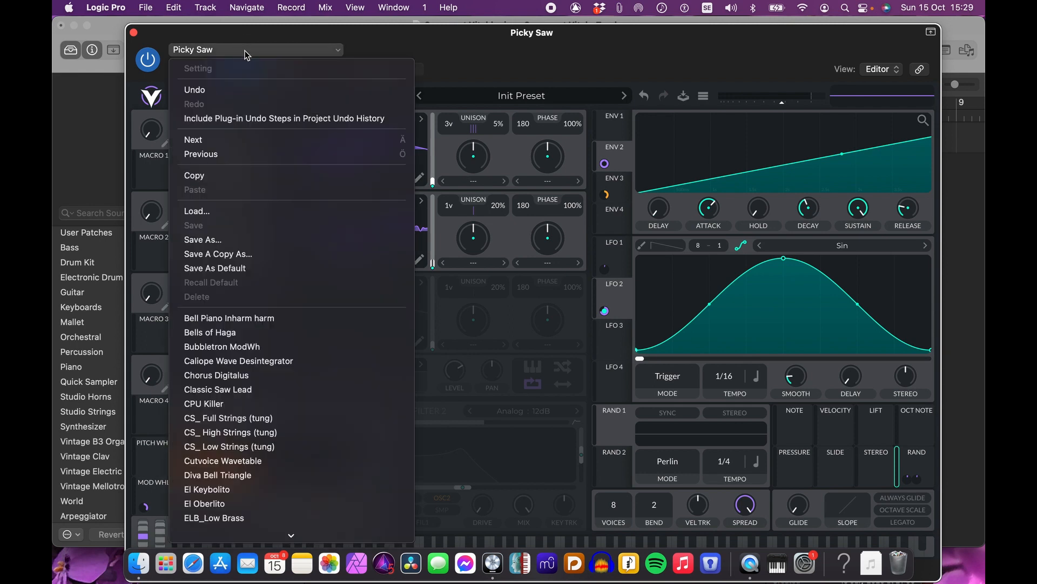
left_click(216, 238)
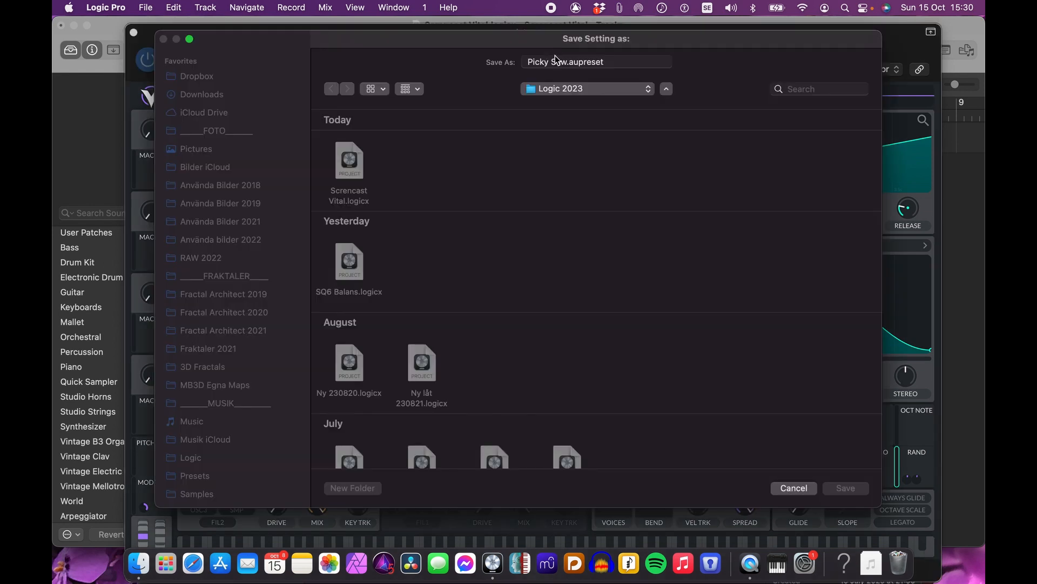
left_click(568, 63)
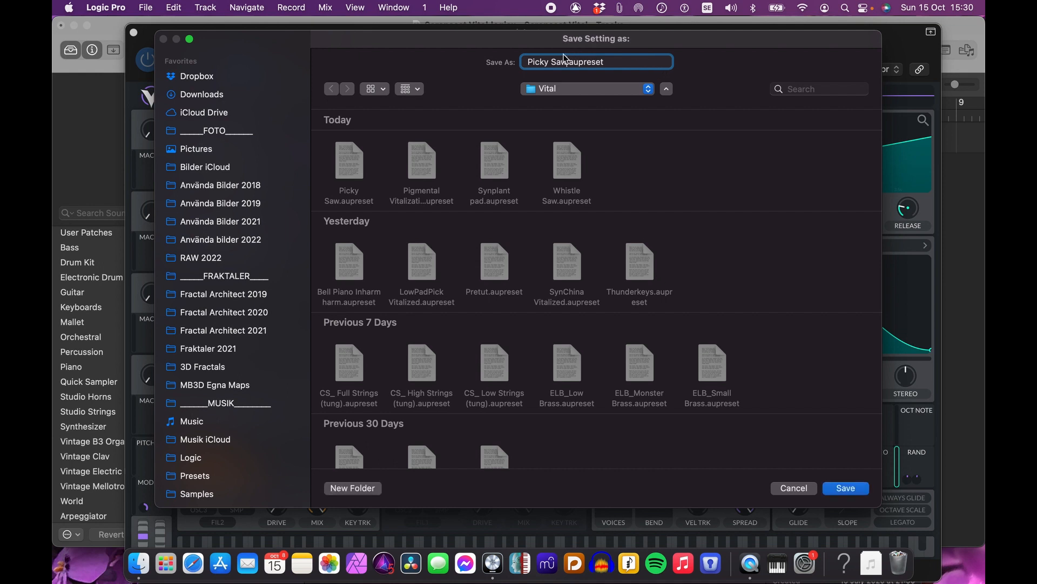
left_click_drag(567, 62, 523, 64)
key("BackSpace")
type("Sar")
key("BackSpace")
type("wSchmuck")
left_click(850, 489)
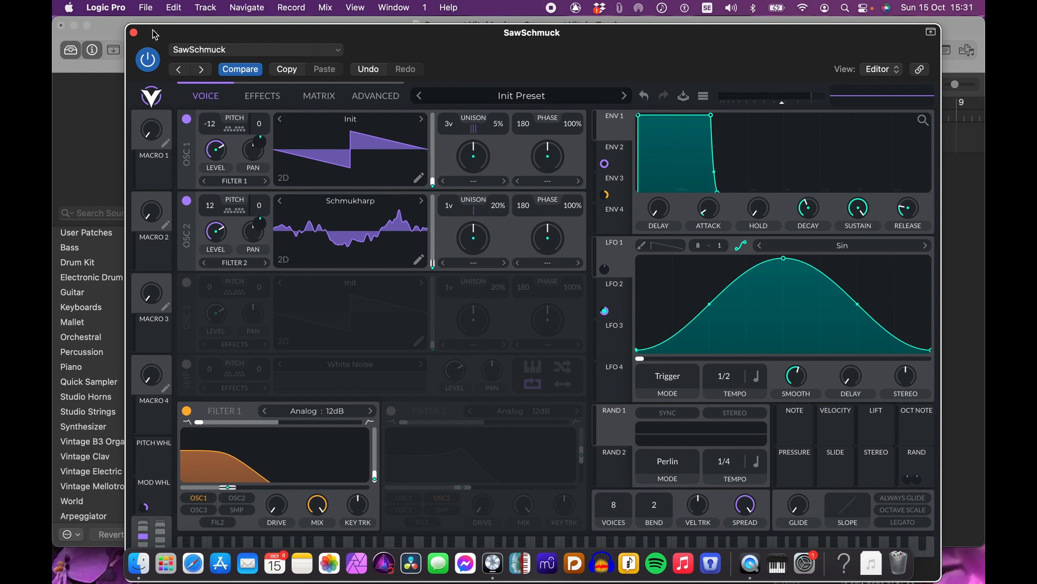
key("super+w")
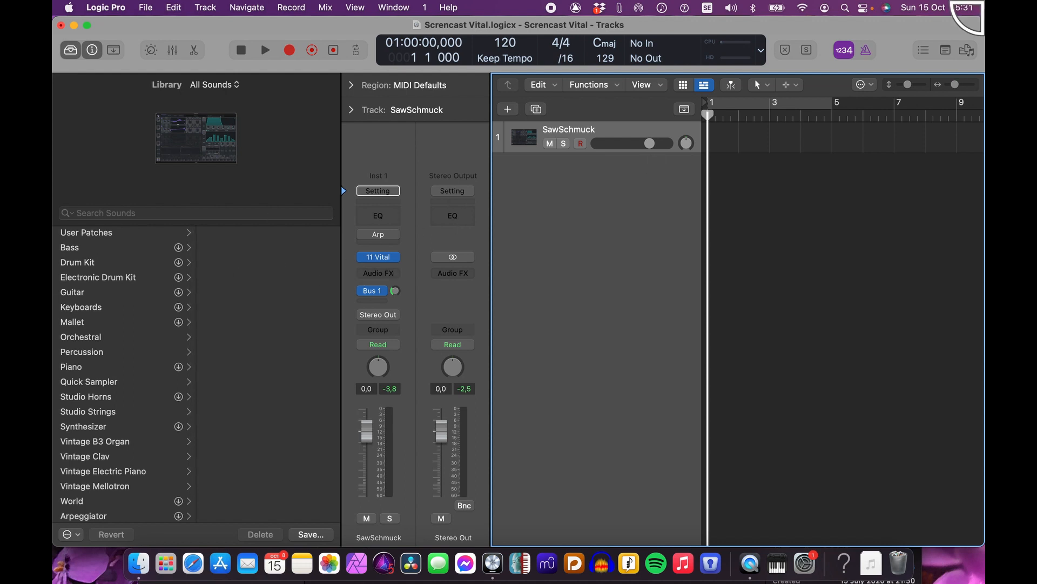
mouse_move(984, 1)
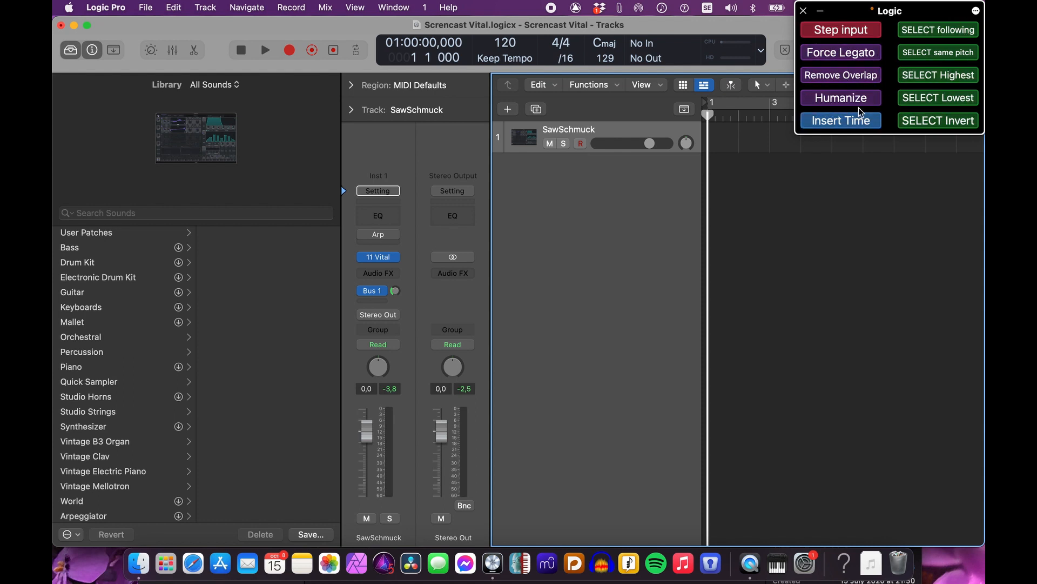
left_click(925, 28)
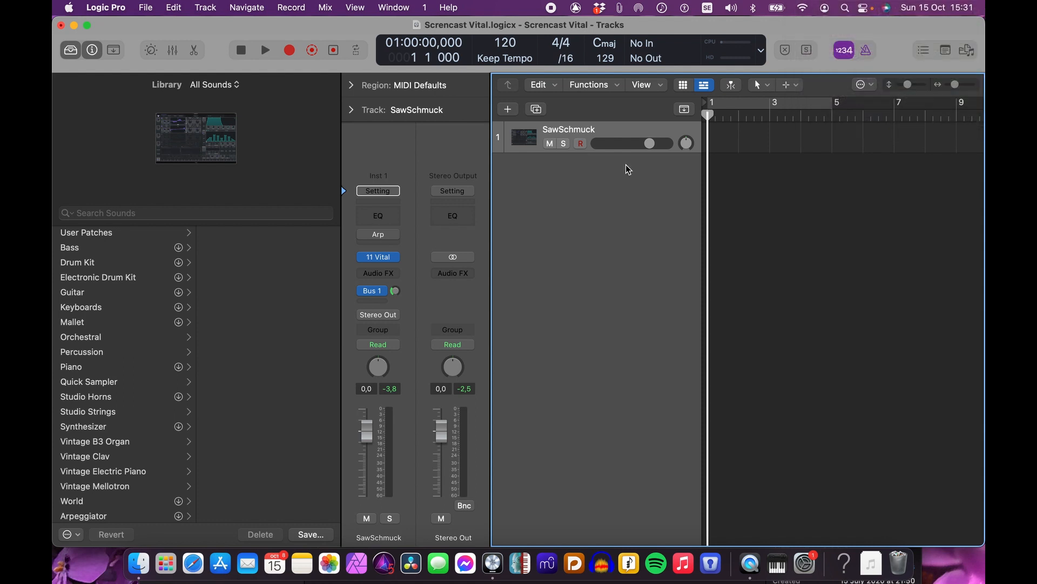